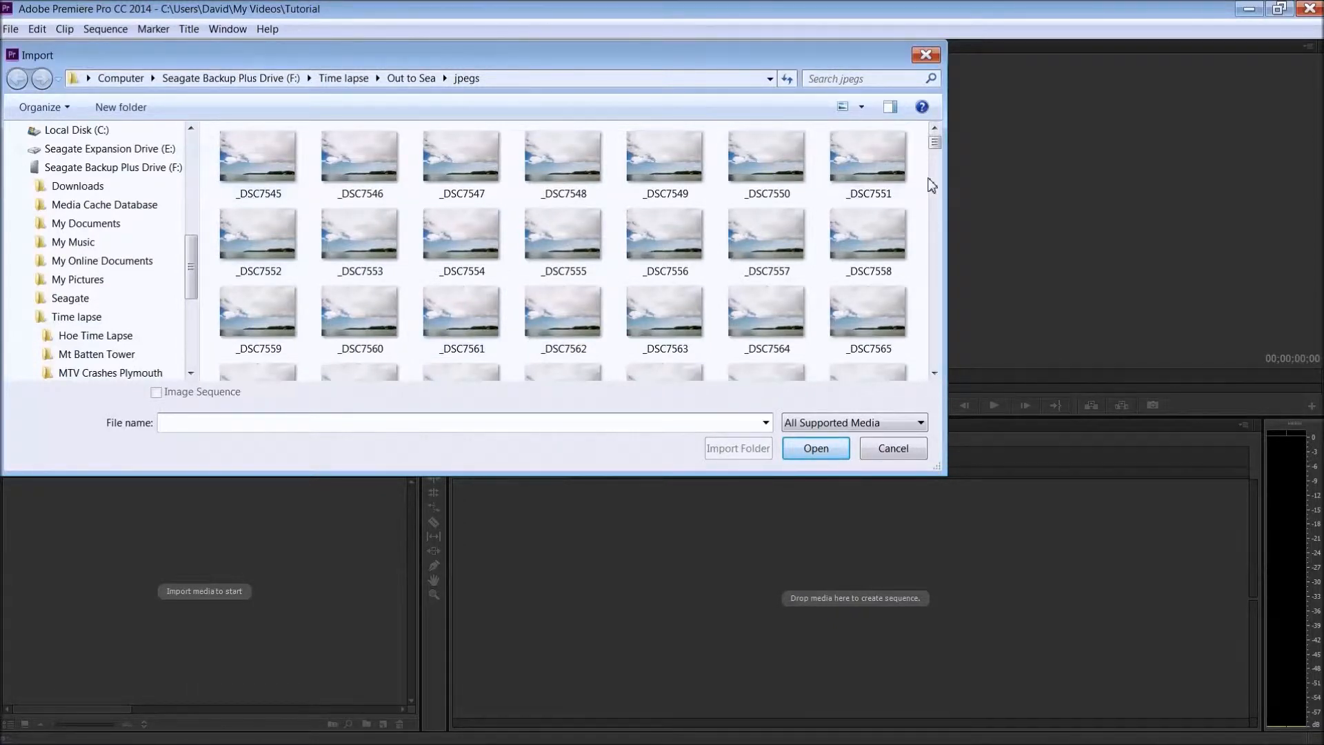
- Import the time-lapse photos in the jpegs folder as an image sequence starting from _DSC7545
left_click_drag(938, 150, 933, 375)
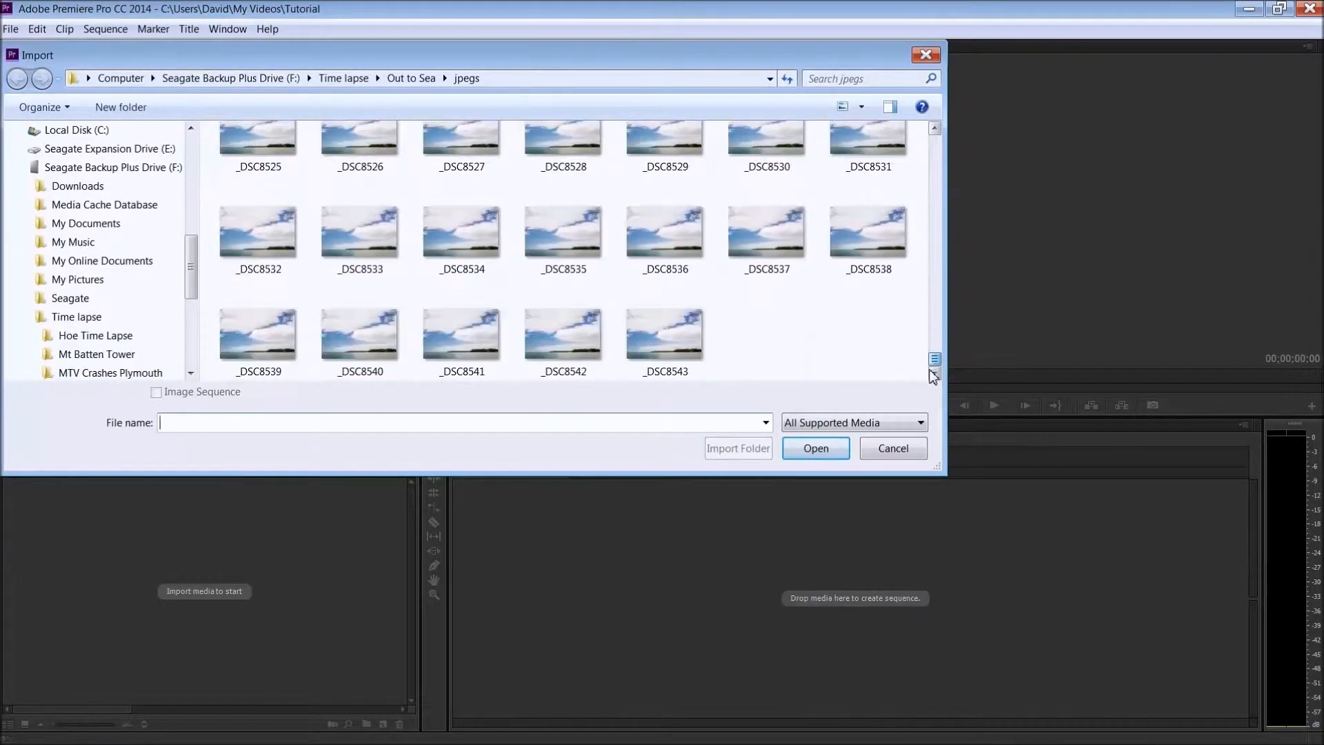
left_click_drag(935, 359, 917, 121)
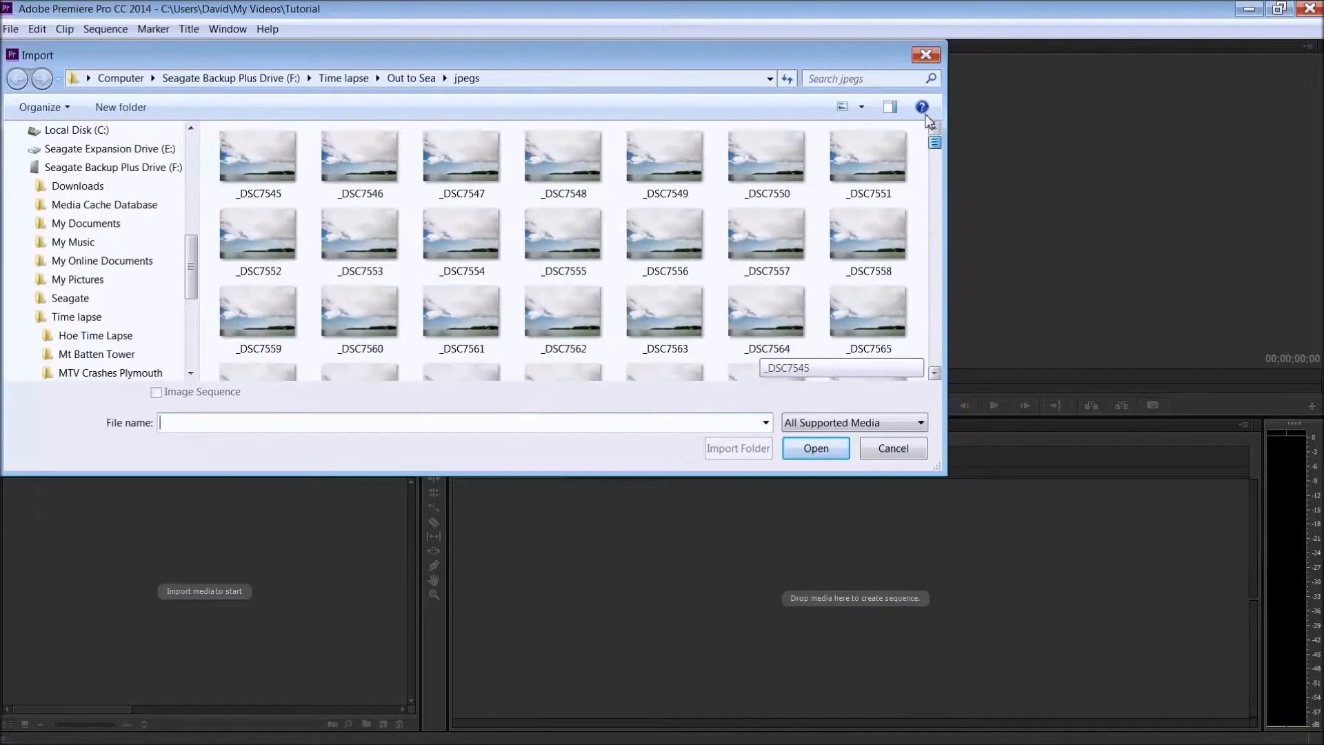
left_click(251, 154)
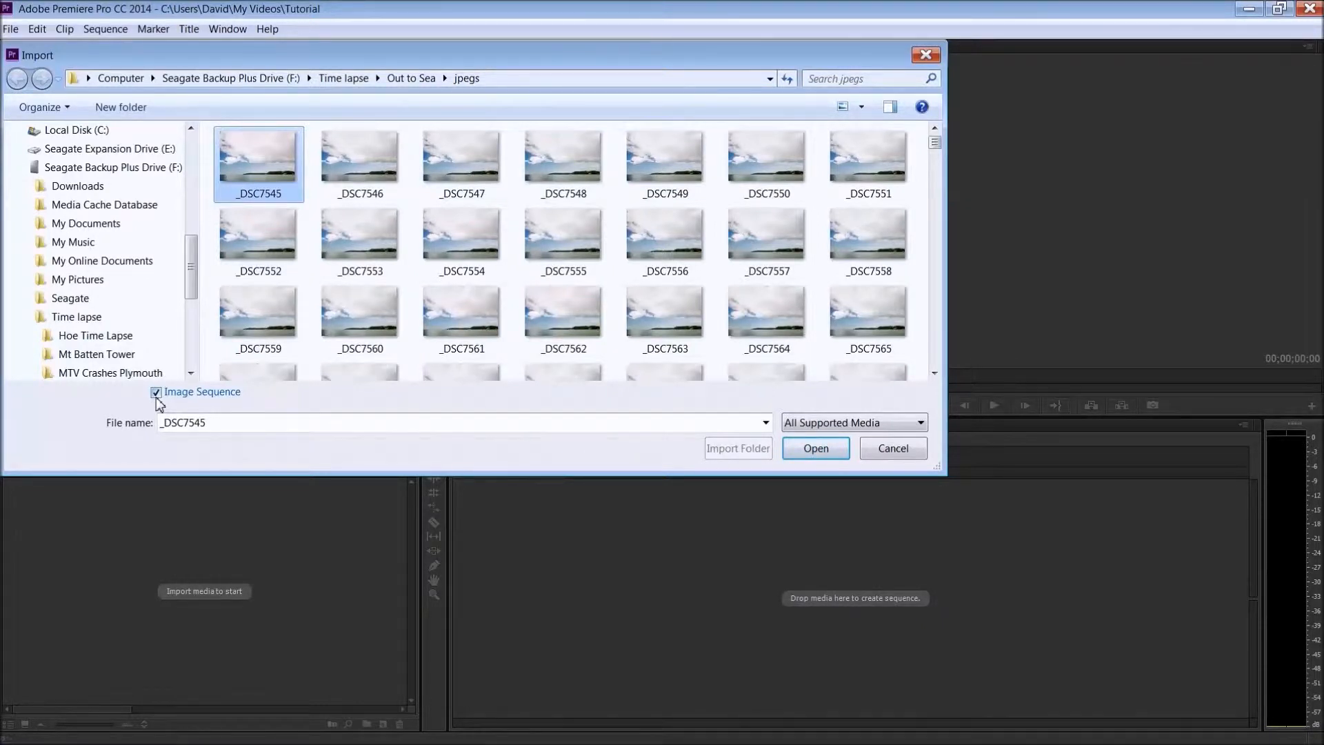
left_click(820, 452)
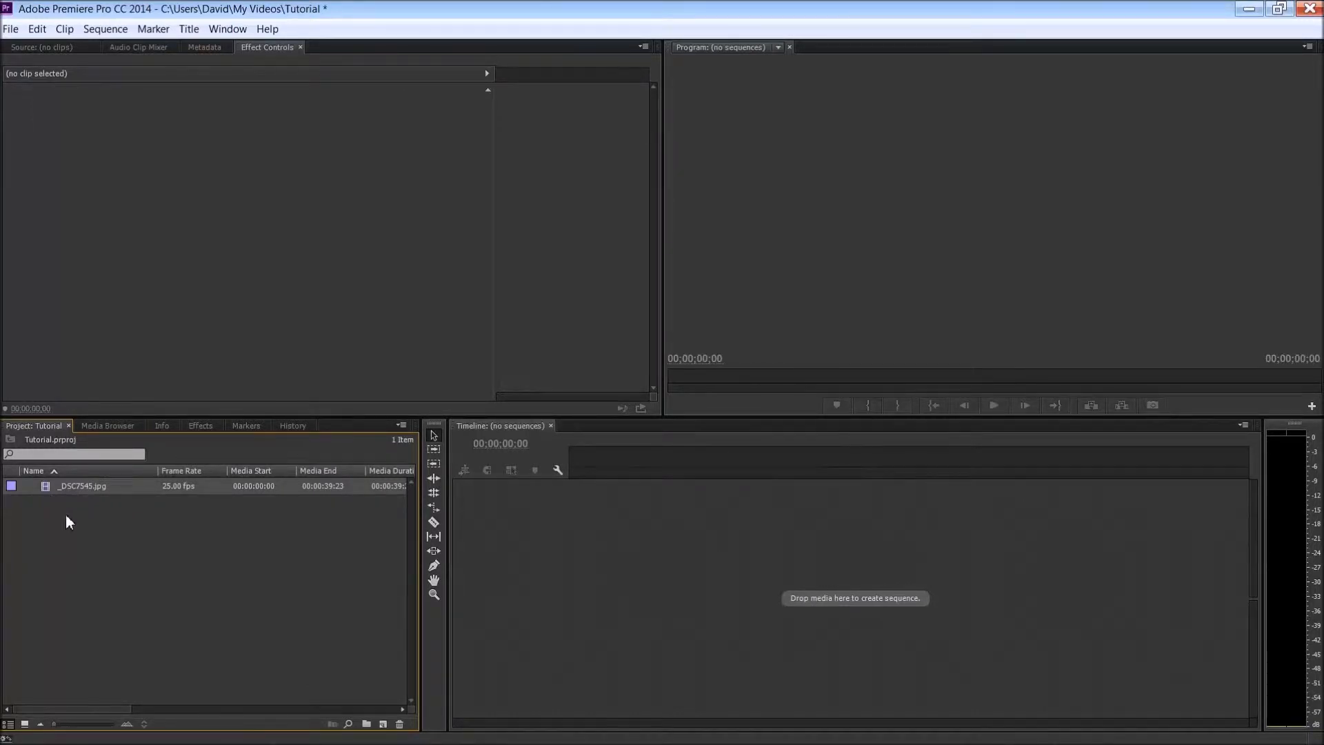
- Create a new sequence using the Digital SLR preset DSLR 1080p24, keeping the default name
left_click(382, 724)
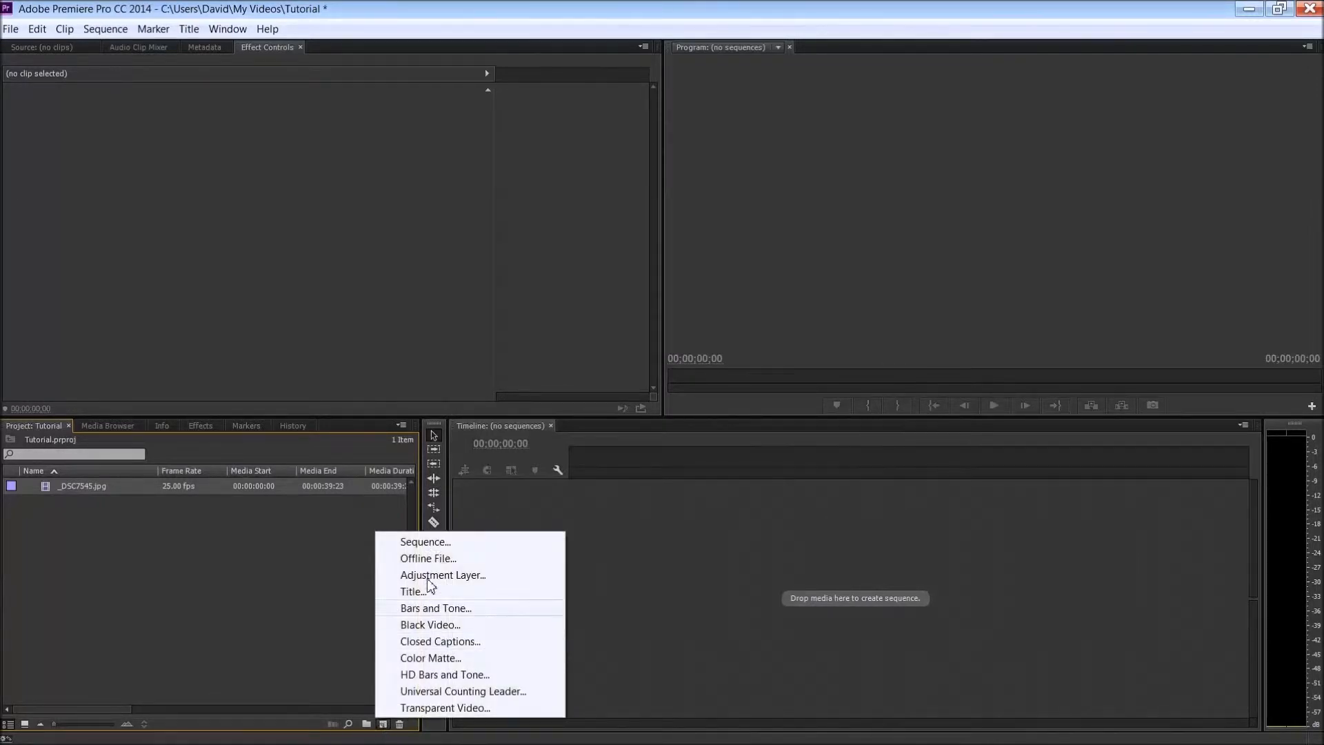
left_click(426, 543)
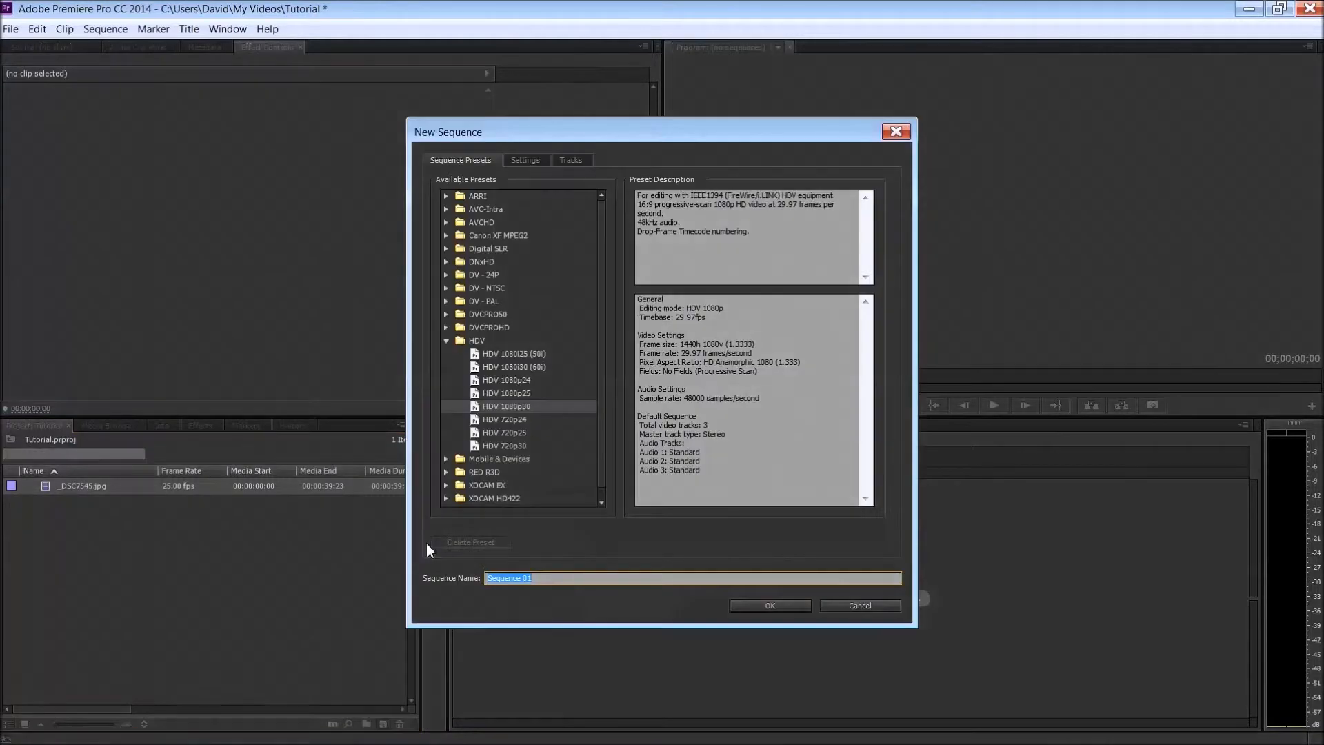
left_click(445, 340)
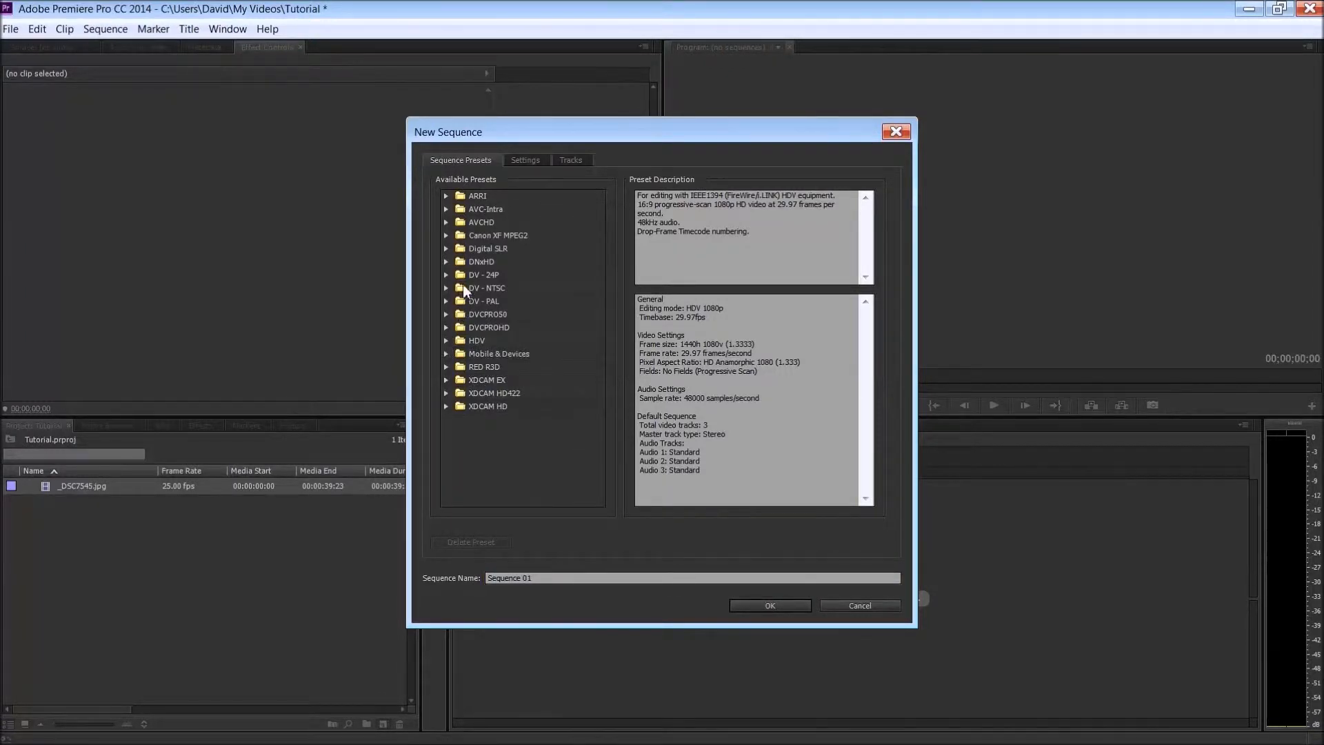
left_click(446, 249)
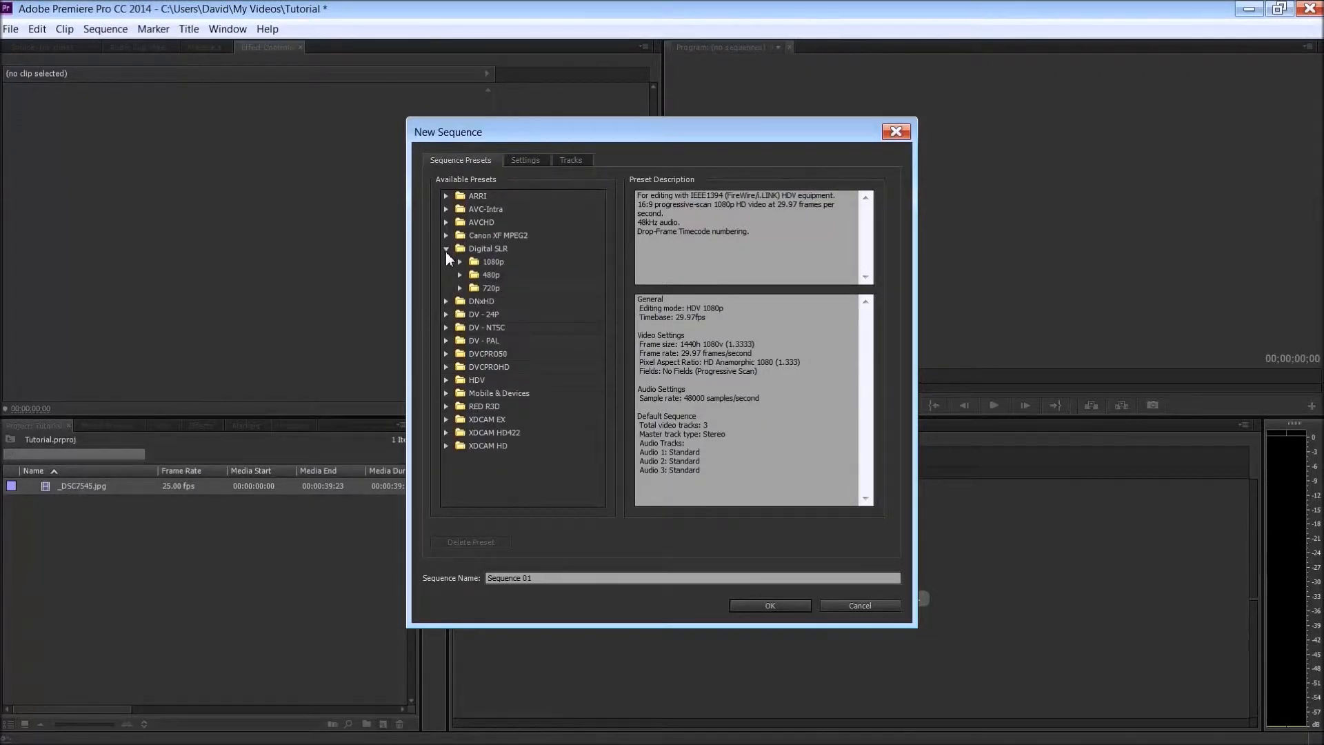
left_click(460, 261)
left_click(521, 275)
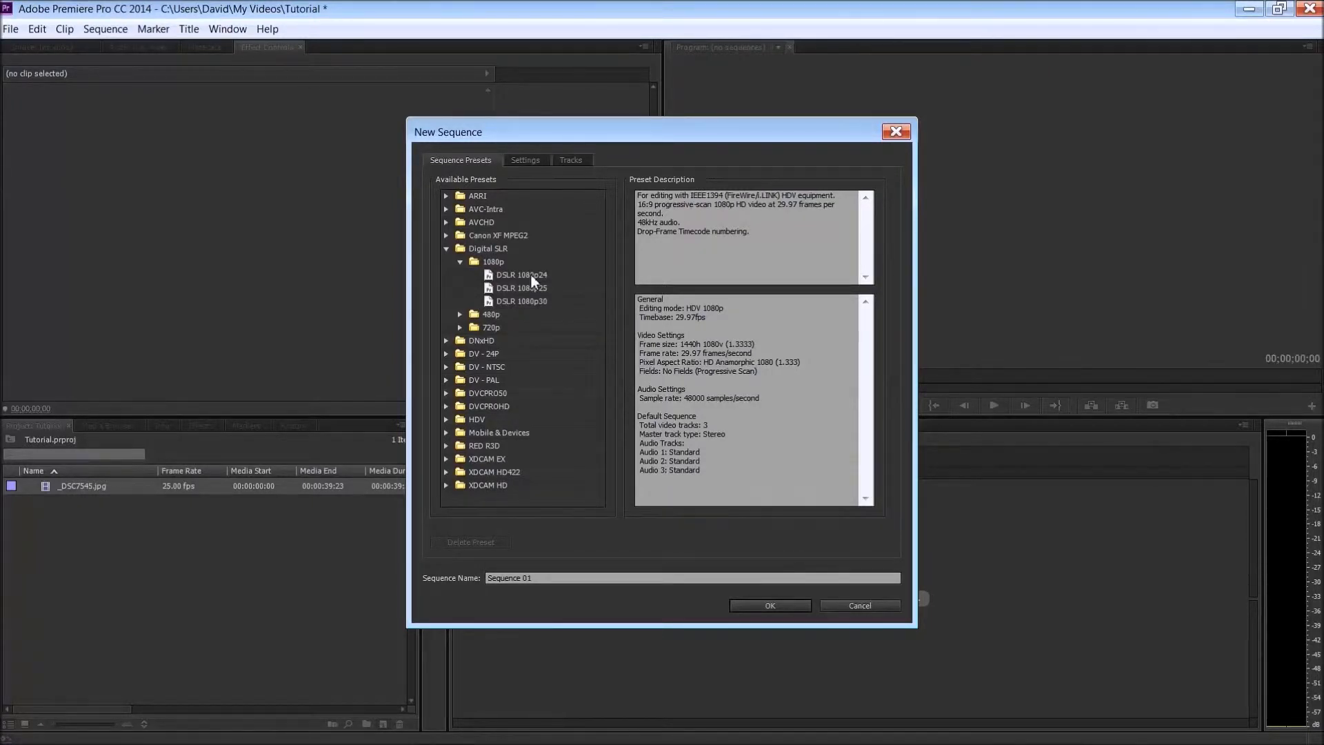
left_click(533, 277)
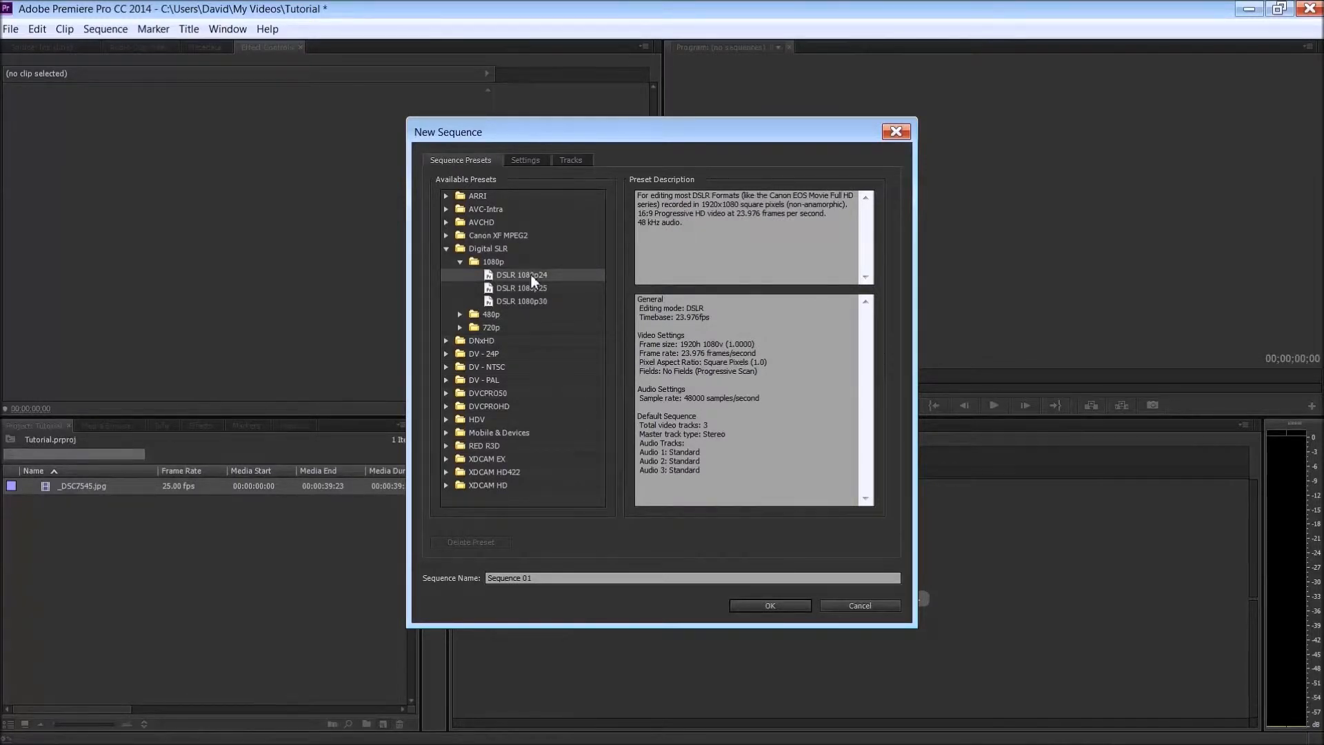
left_click(783, 604)
- Place the _DSC7545.jpg clip at the start of track V1, keeping the existing sequence settings
left_click_drag(48, 491, 584, 612)
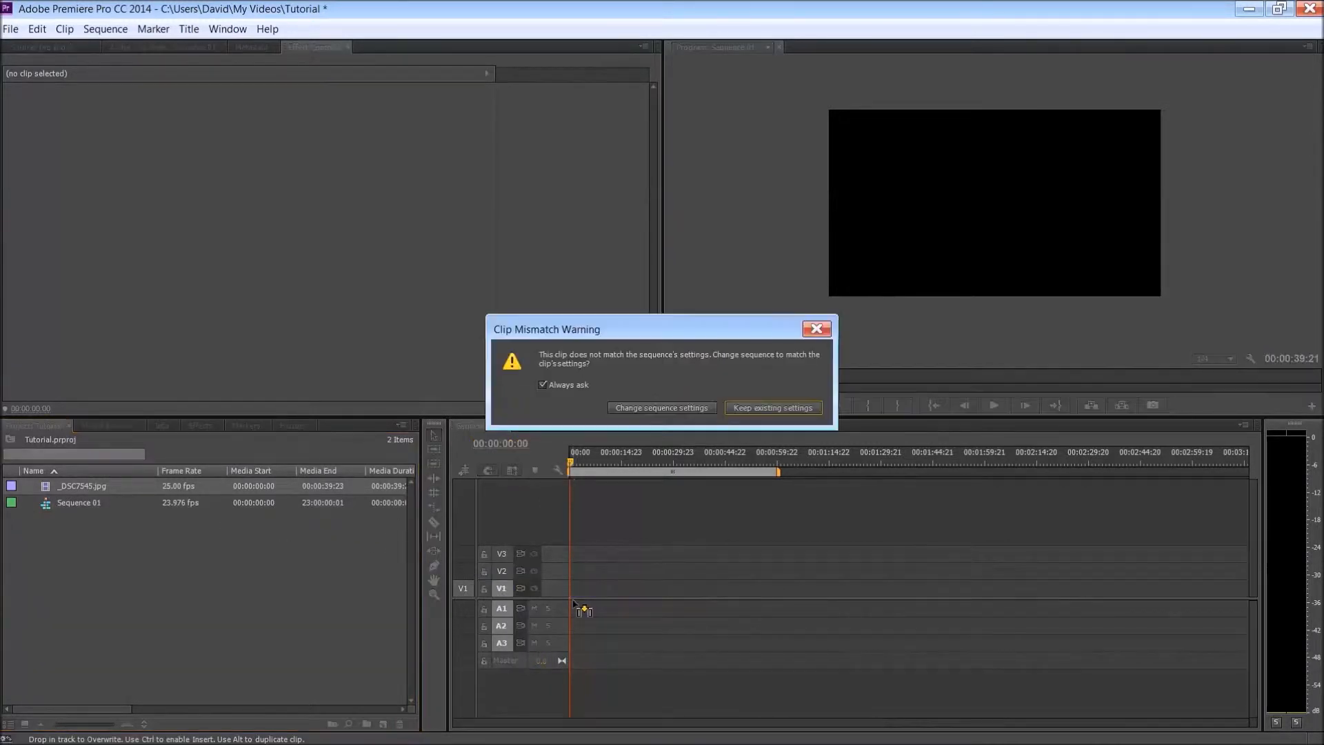
left_click(741, 408)
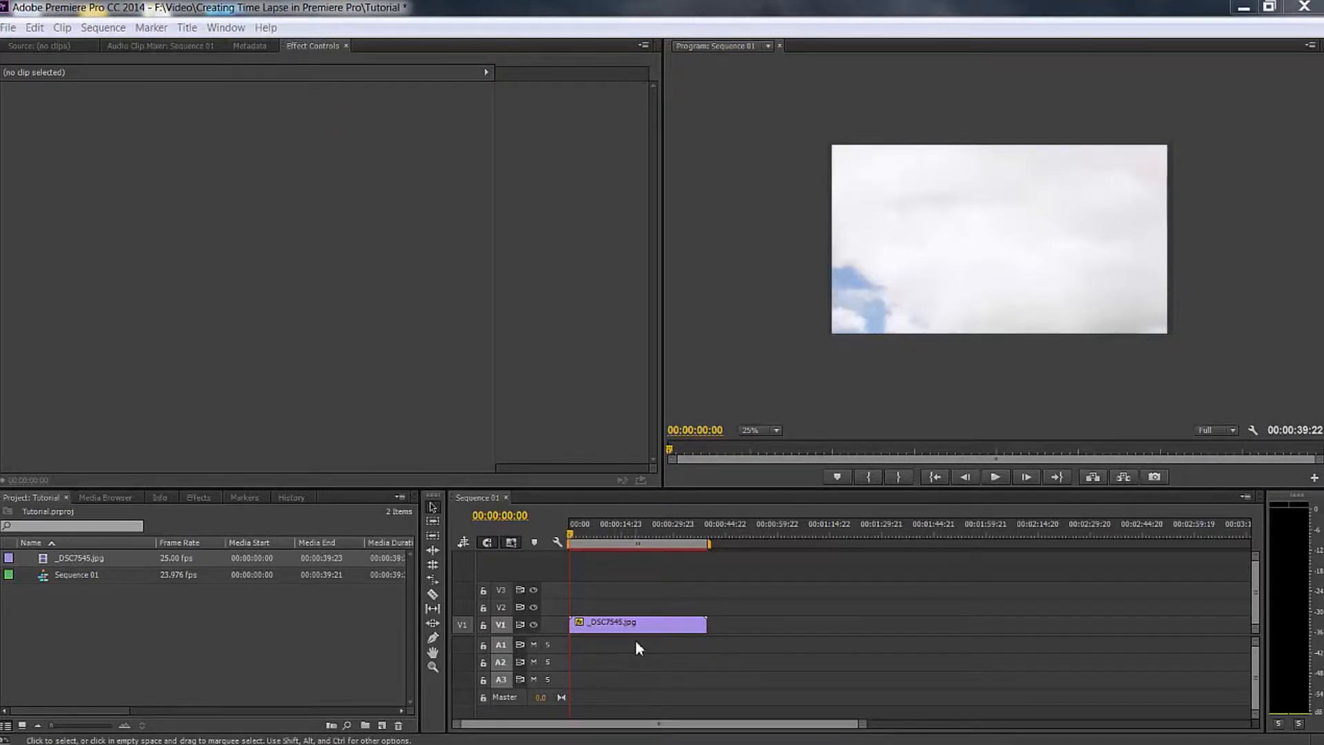
- Scale the timeline clip up to about 36.7 and reposition it in the frame at about 940, 484
left_click(665, 627)
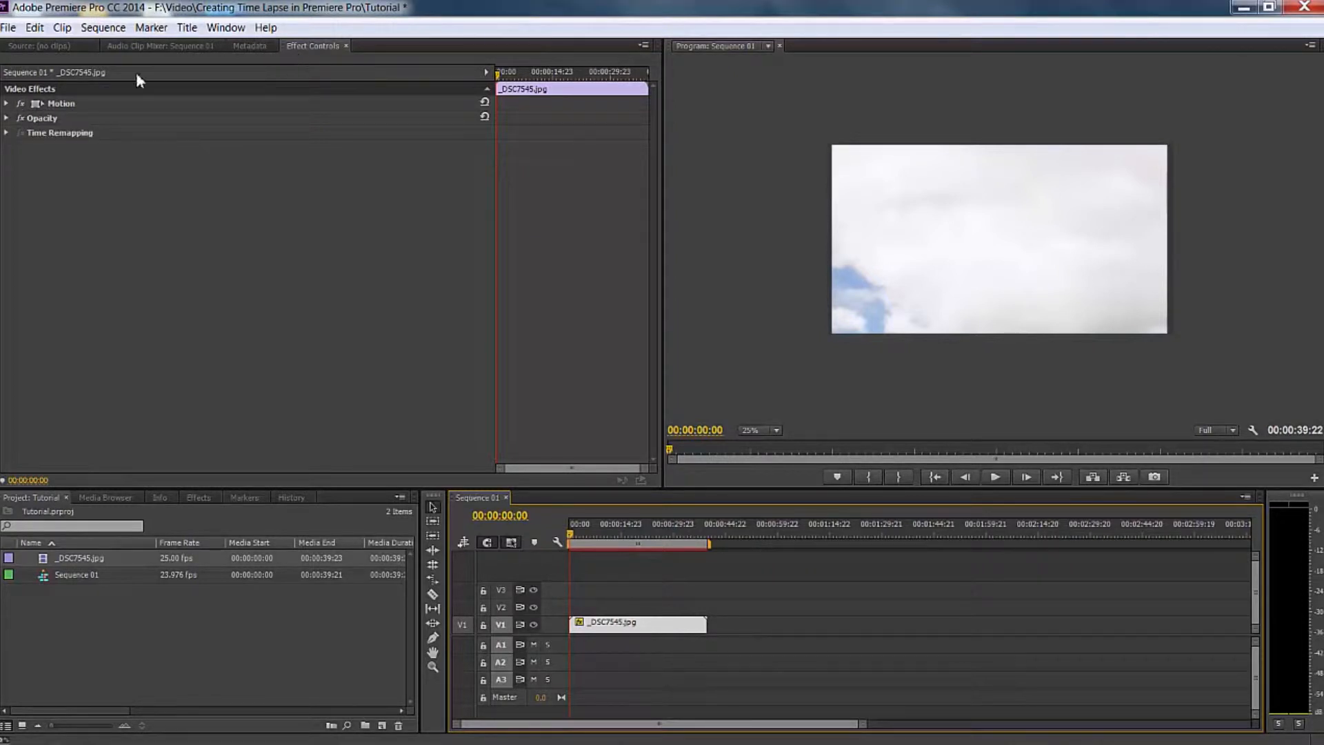
left_click(7, 104)
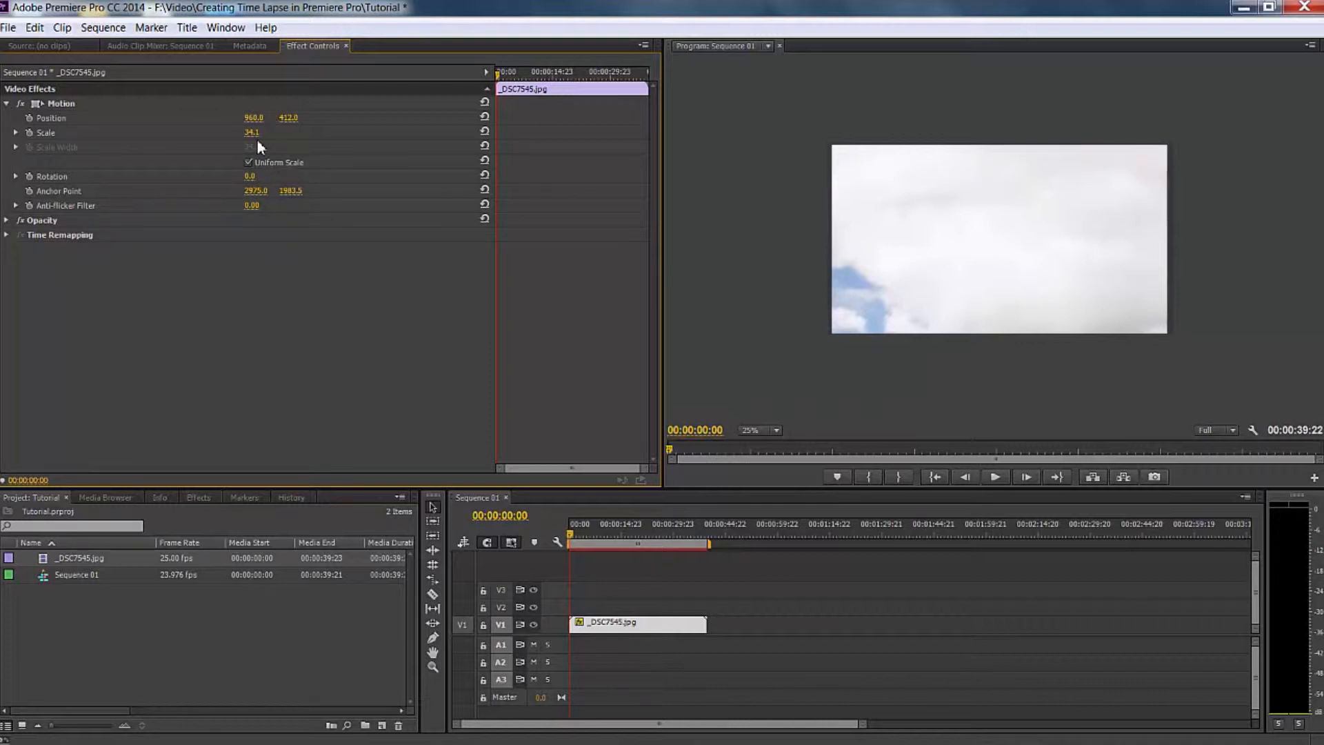
left_click(38, 105)
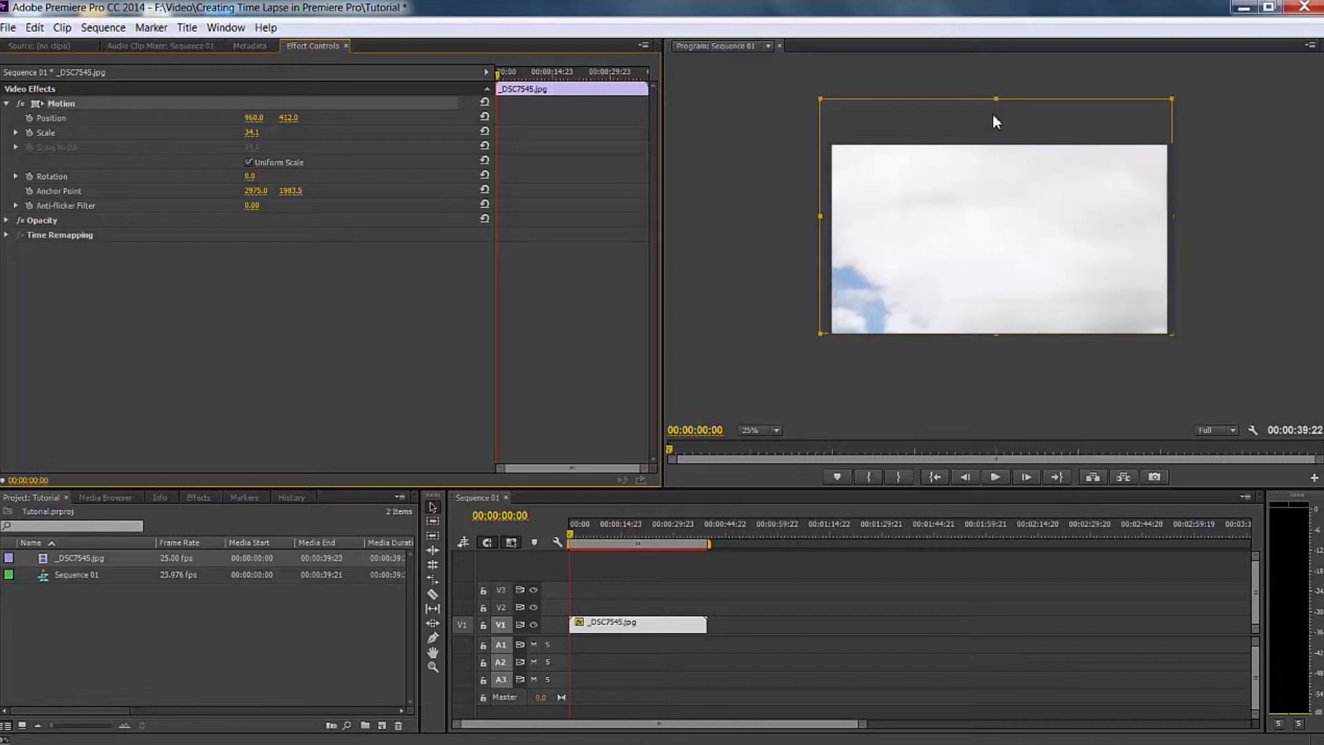
left_click(776, 430)
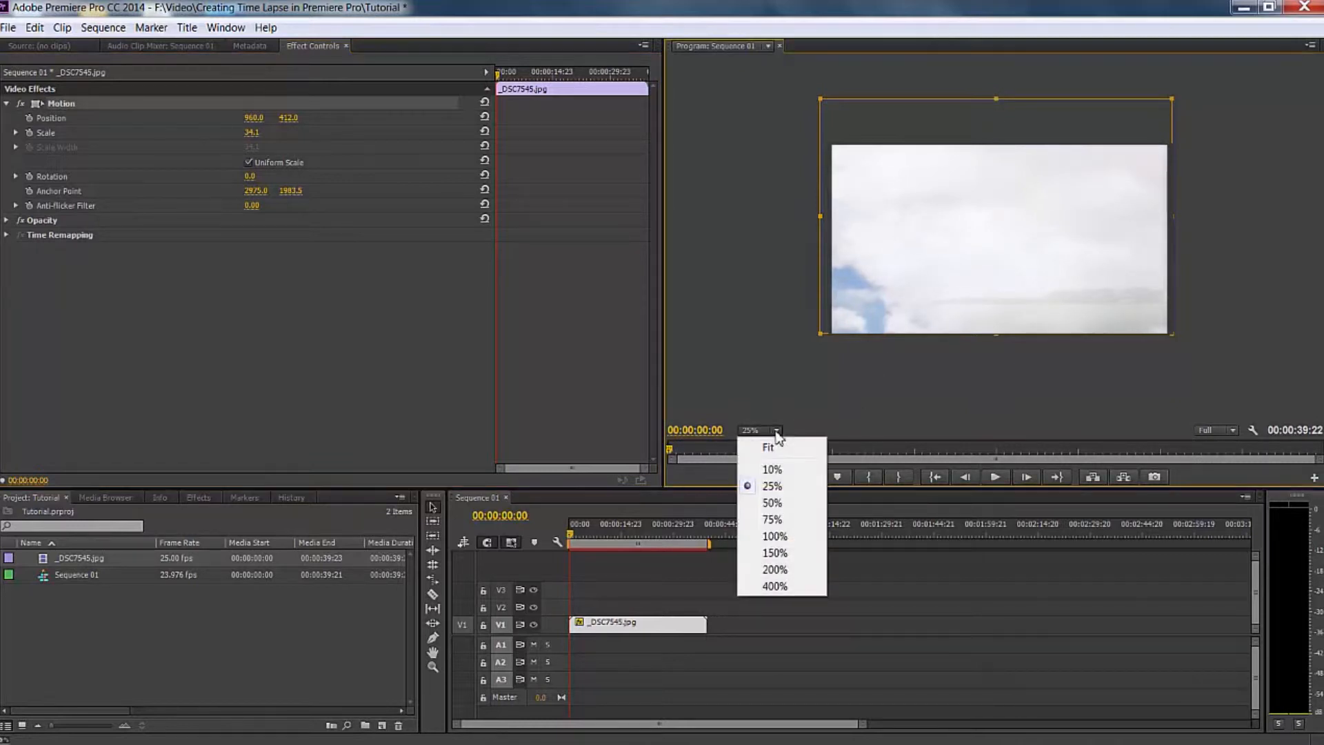
left_click(773, 485)
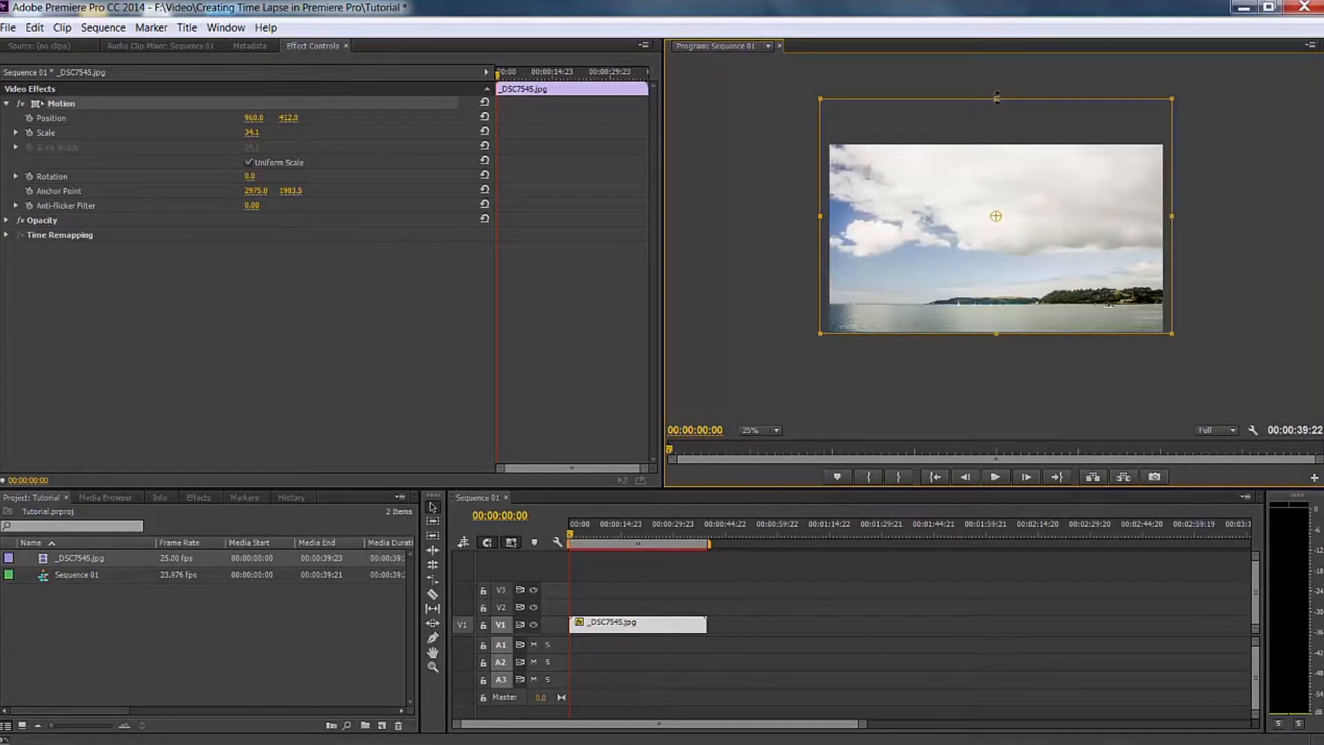
left_click_drag(997, 96, 999, 88)
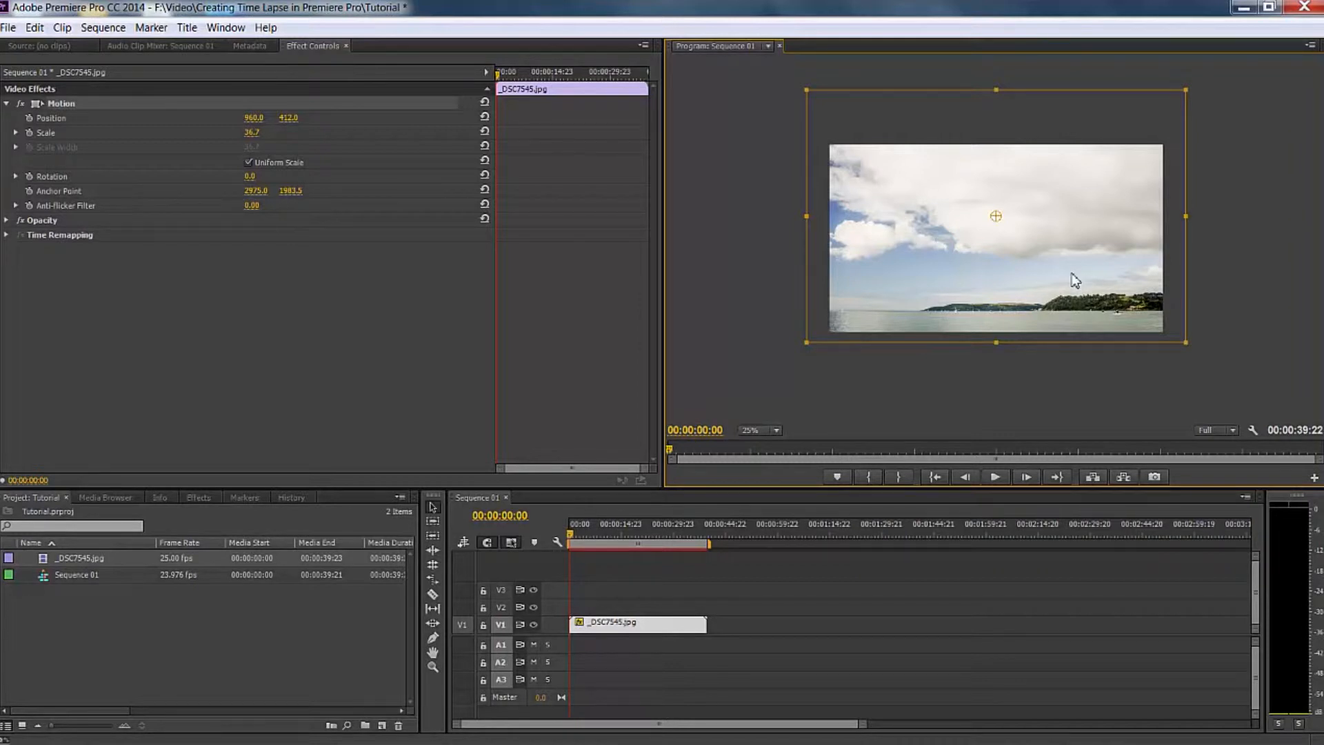
mouse_move(1054, 290)
left_mouse_down()
mouse_move(1040, 296)
mouse_move(1073, 258)
mouse_move(1090, 293)
mouse_move(1041, 302)
mouse_move(1070, 293)
left_mouse_up()
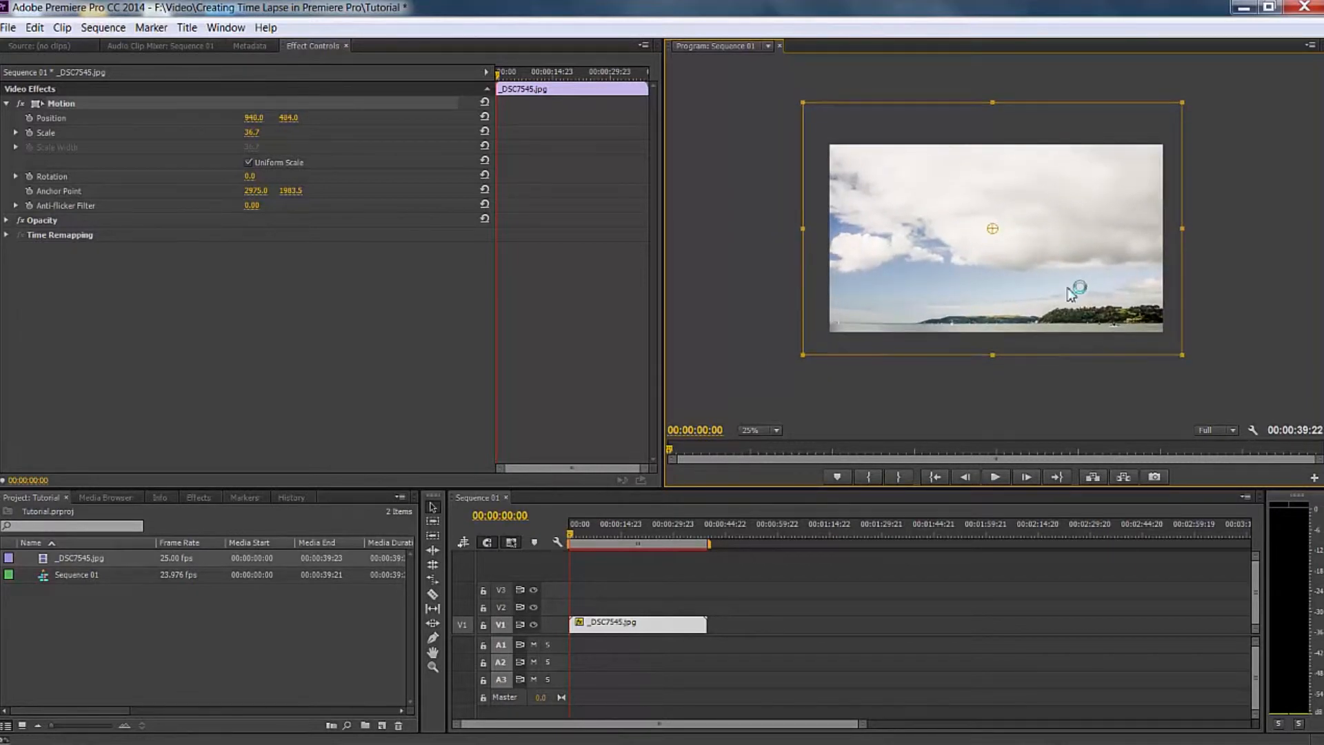
left_click(1124, 416)
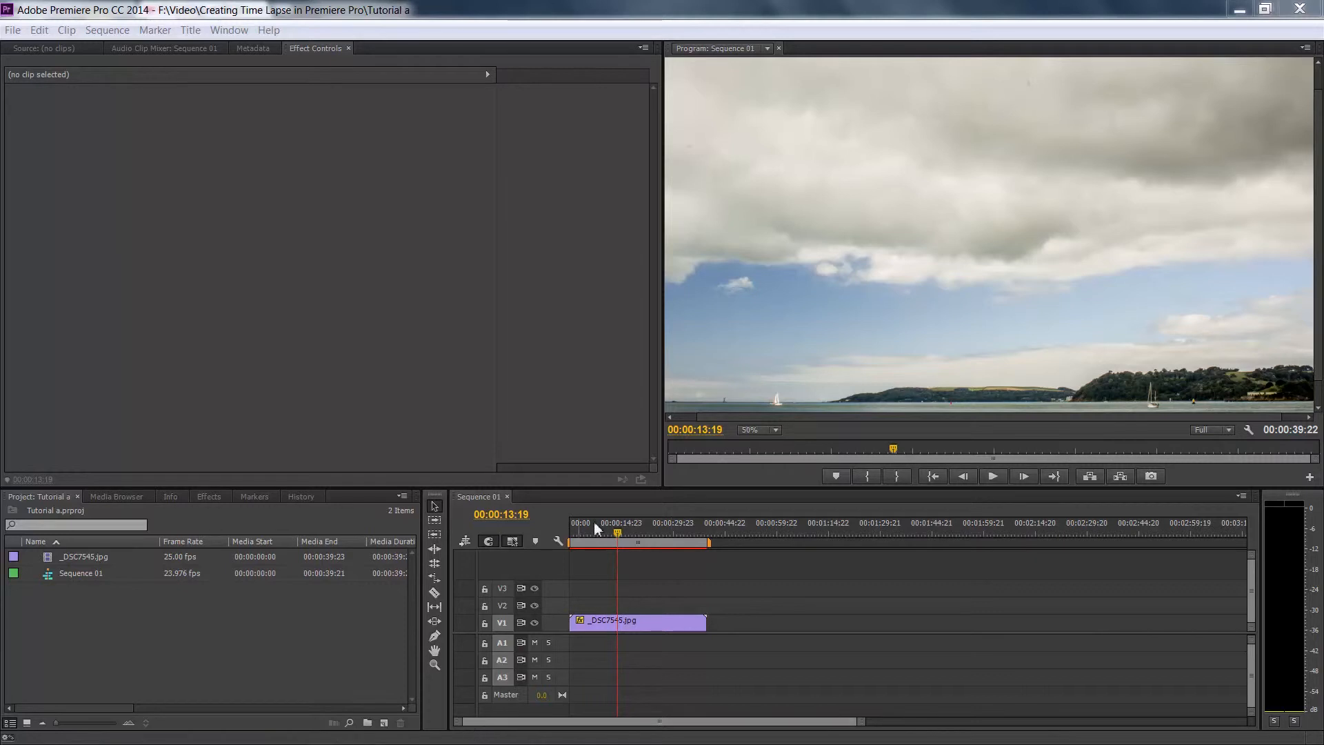
- Render the sequence's work area and preview the time lapse, stopping playback after about 10 seconds
left_click(673, 624)
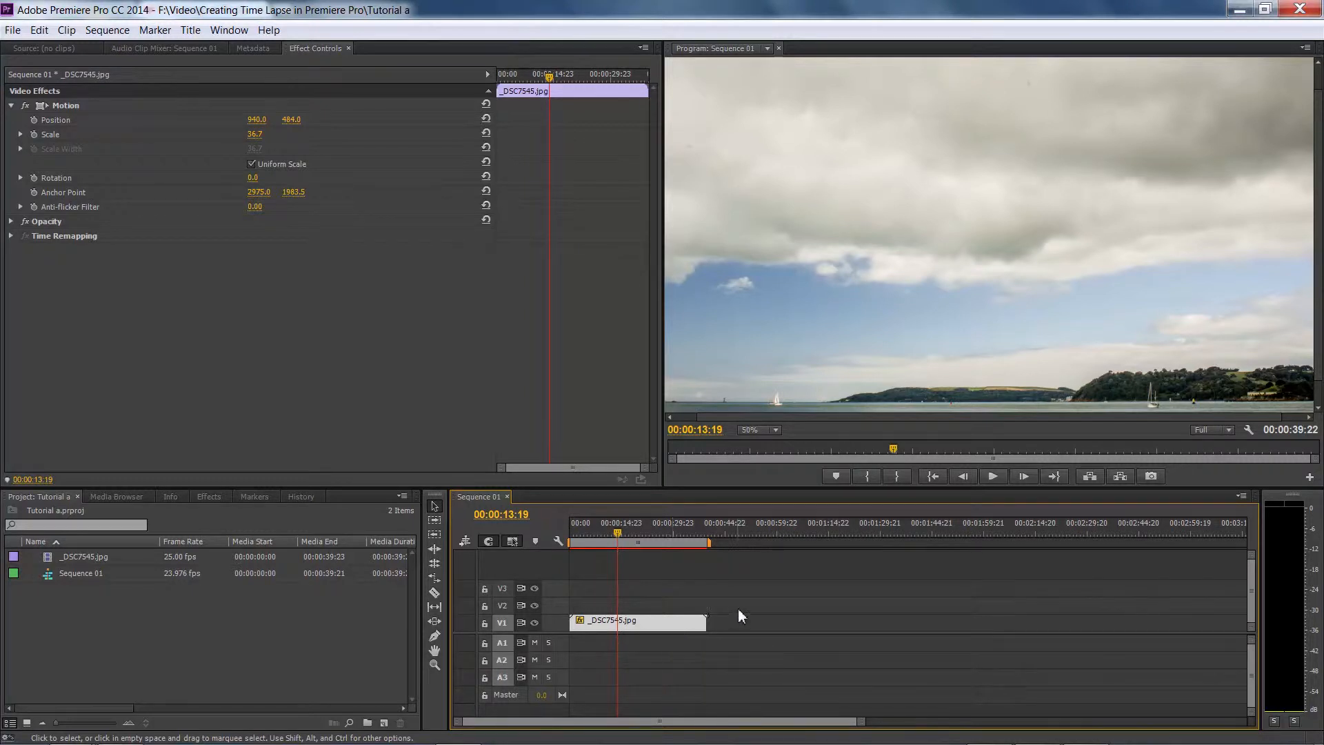
key("Return")
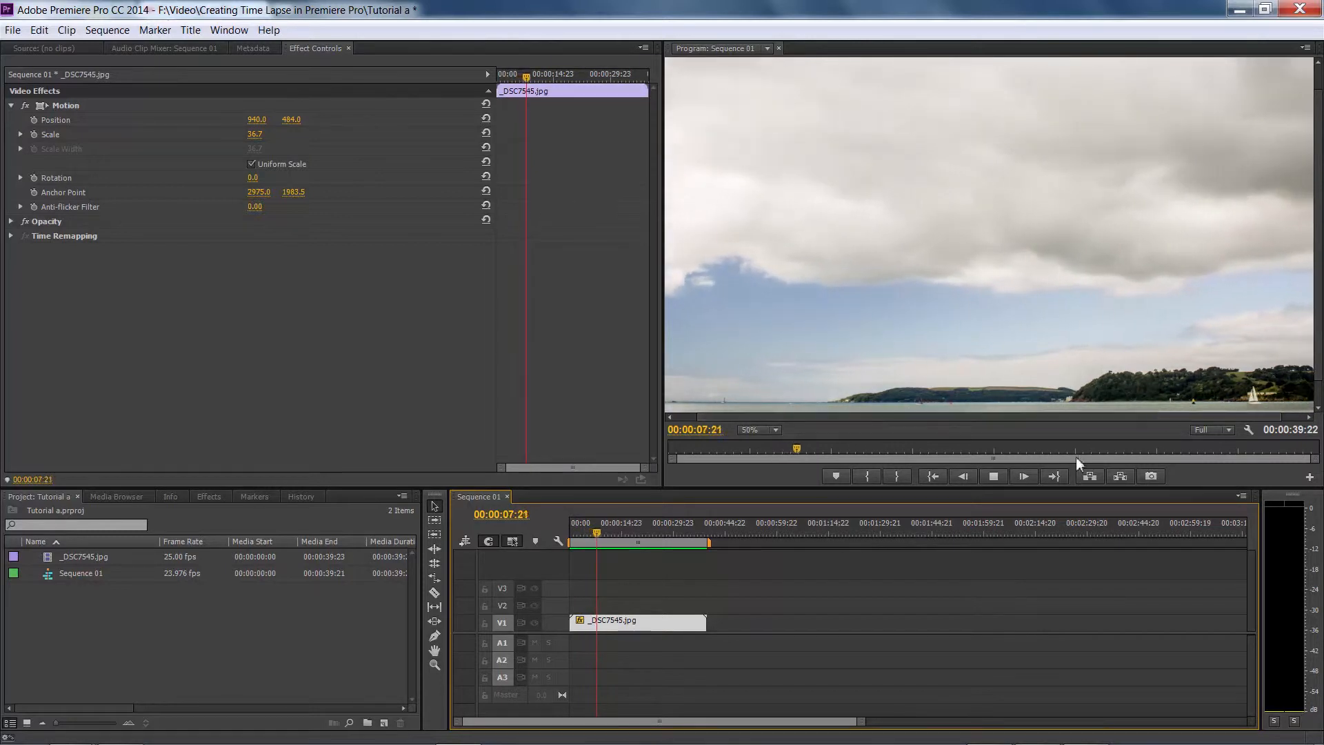
left_click(994, 485)
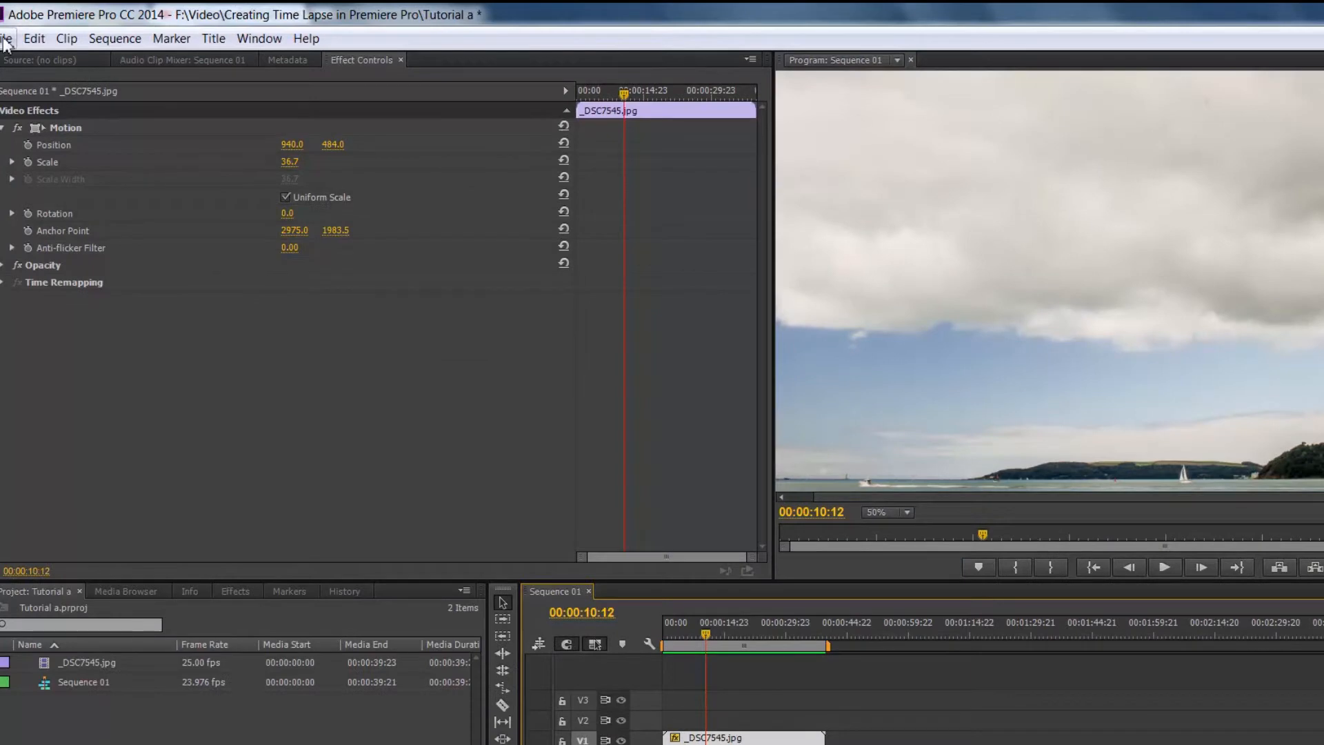
- Open the media export settings for the sequence and choose the HD 1080p 23.976 preset for H.264
left_click(20, 44)
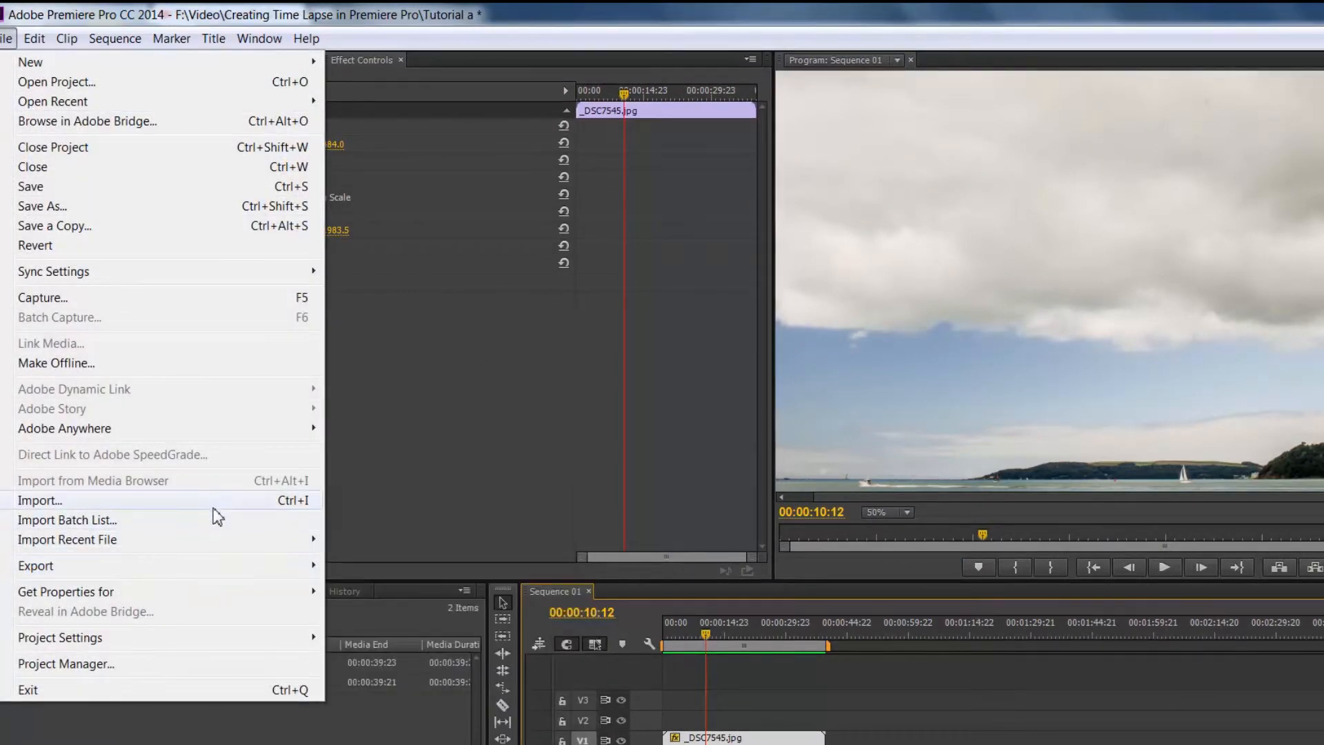
mouse_move(214, 570)
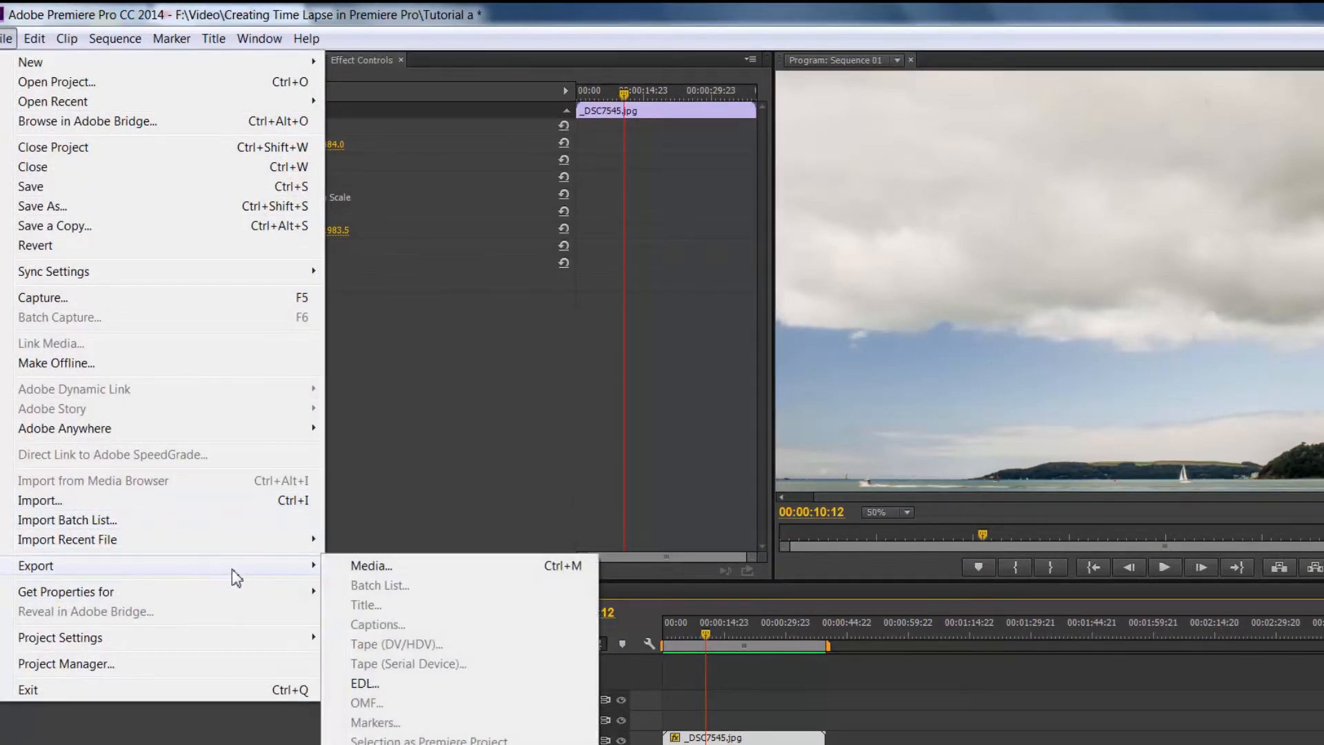
left_click(400, 567)
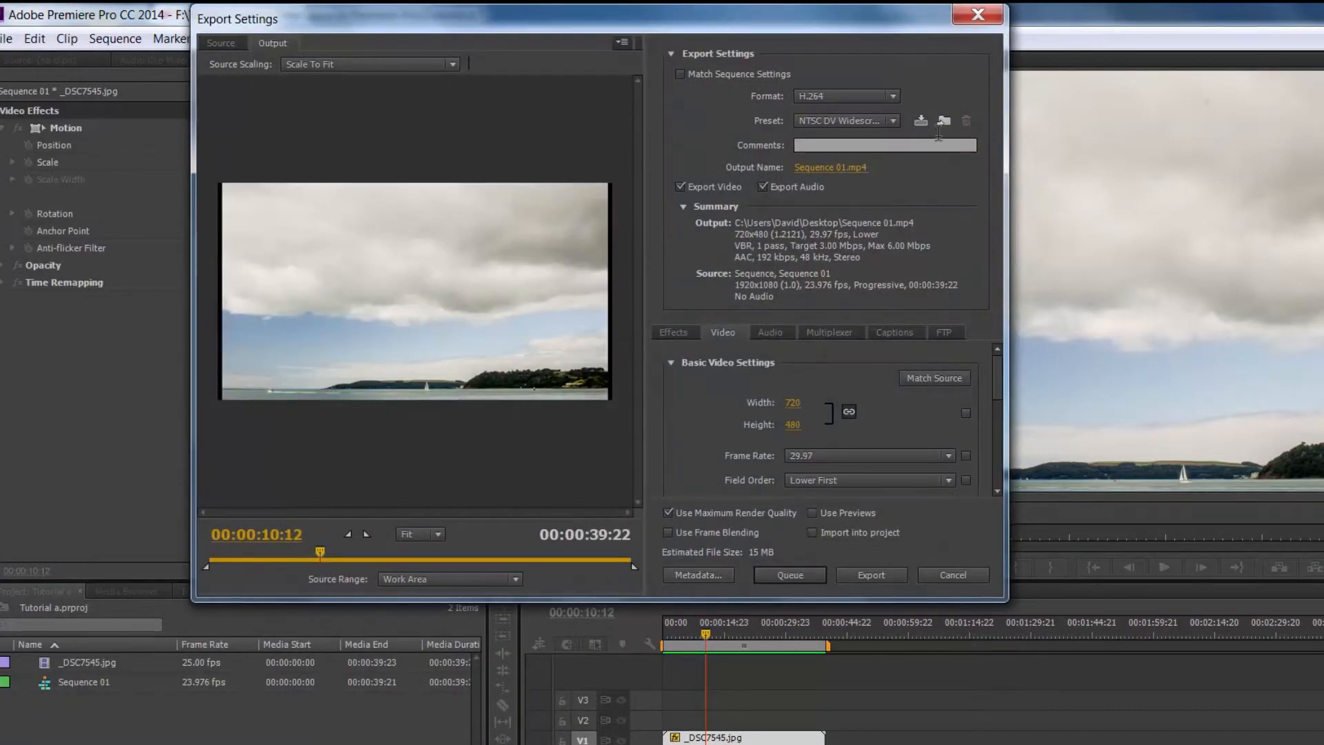
left_click(894, 121)
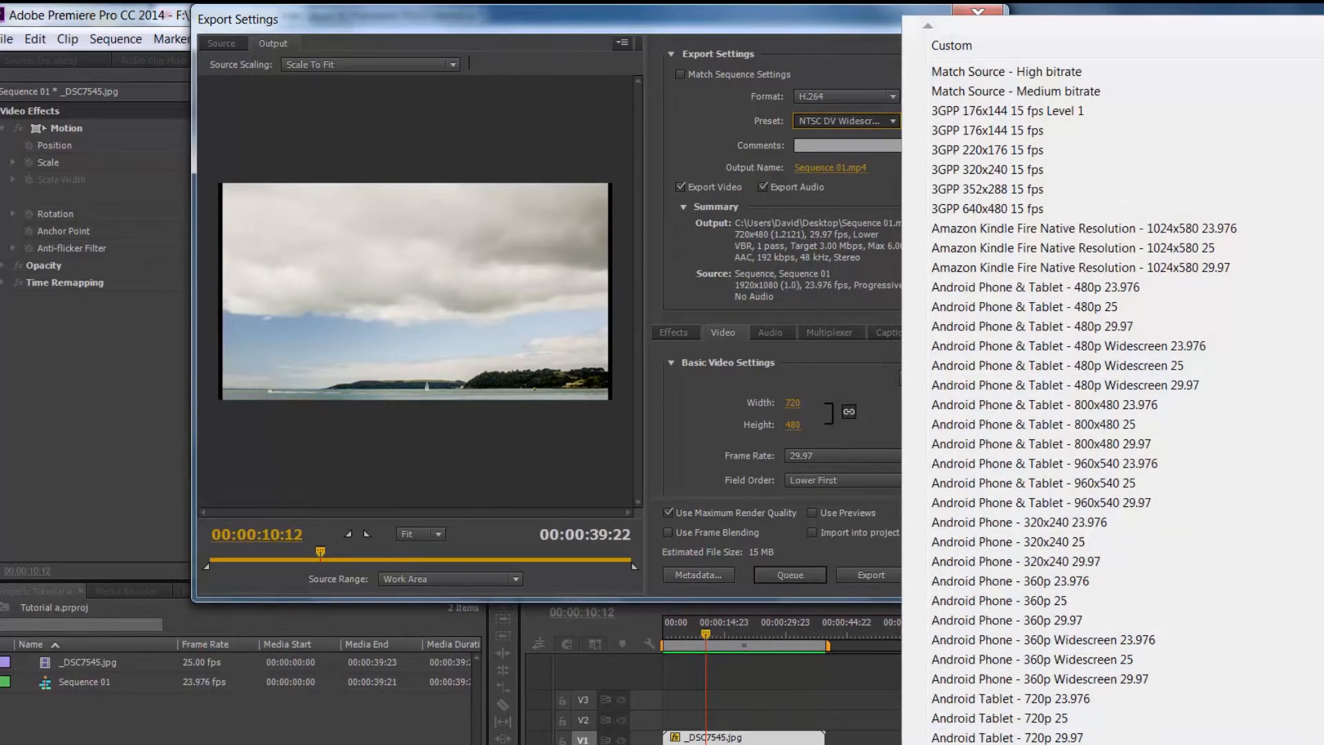
scroll(1083, 394, "down", 4)
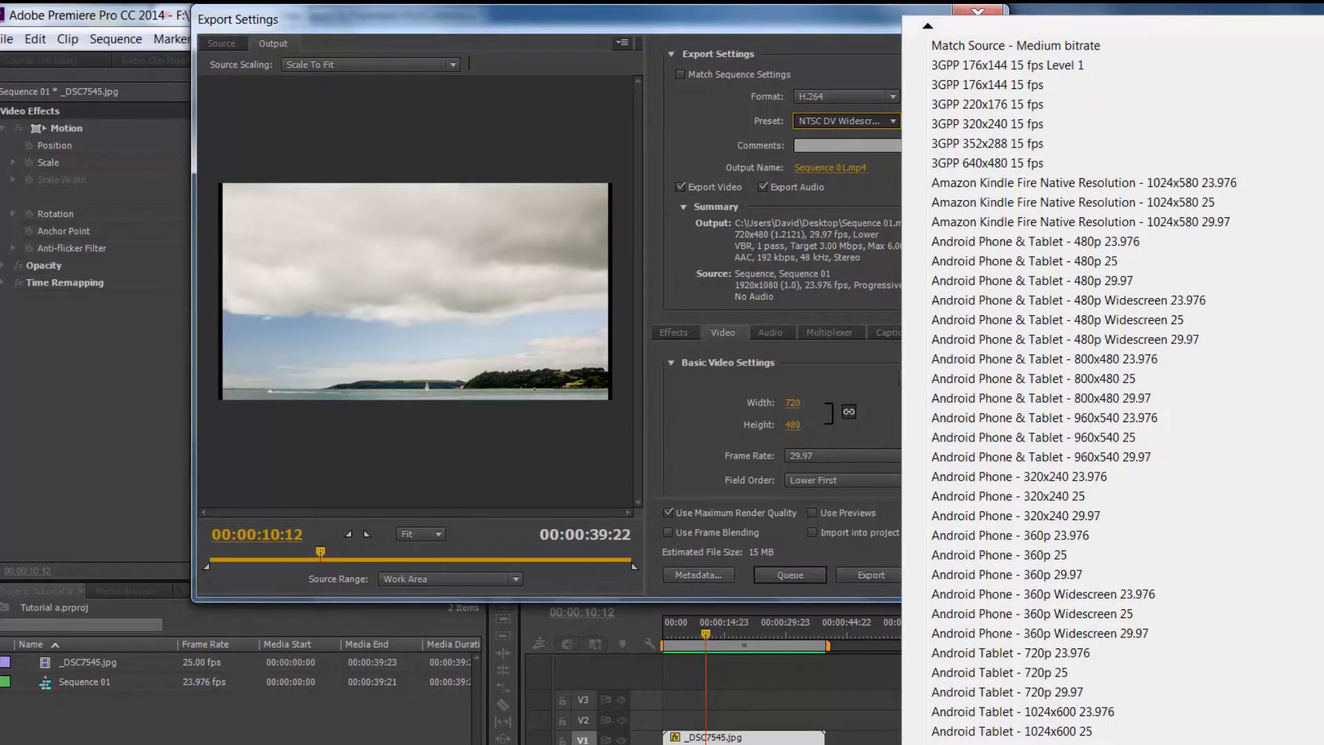
scroll(1104, 386, "down", 6)
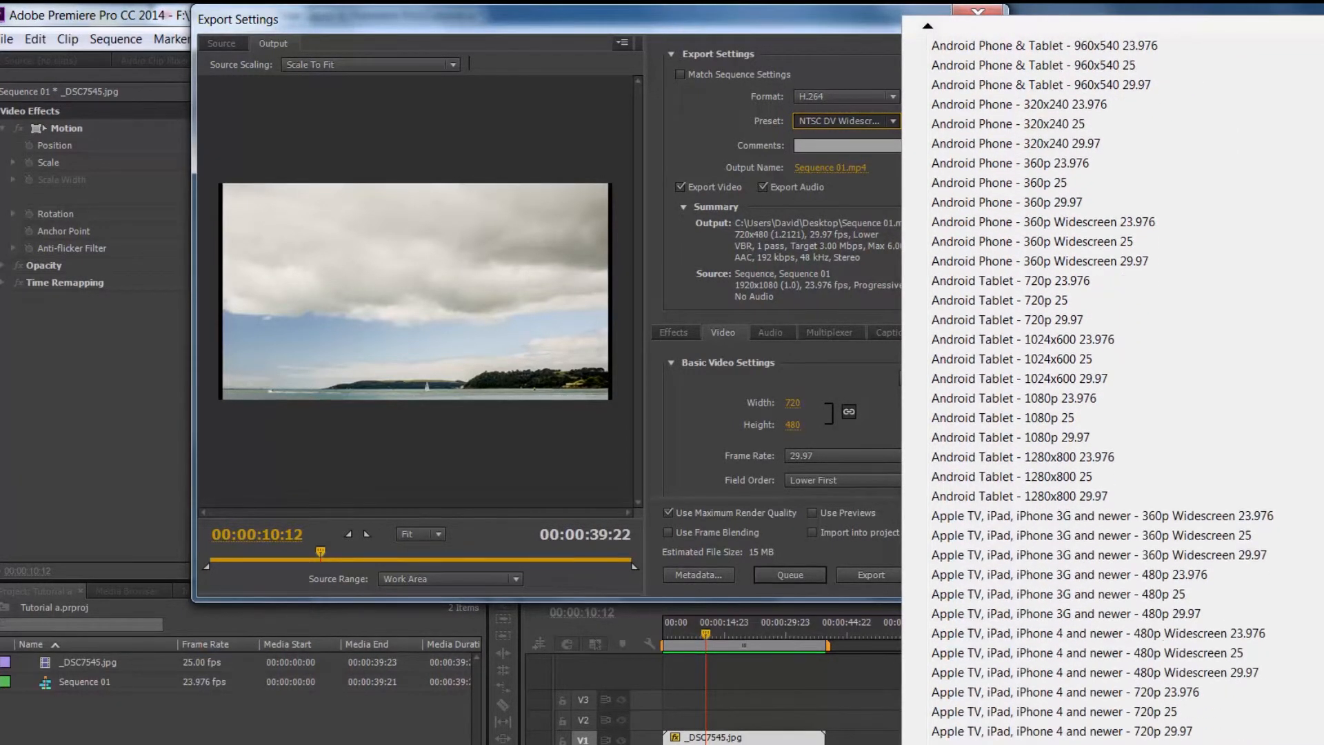
scroll(1104, 386, "down", 6)
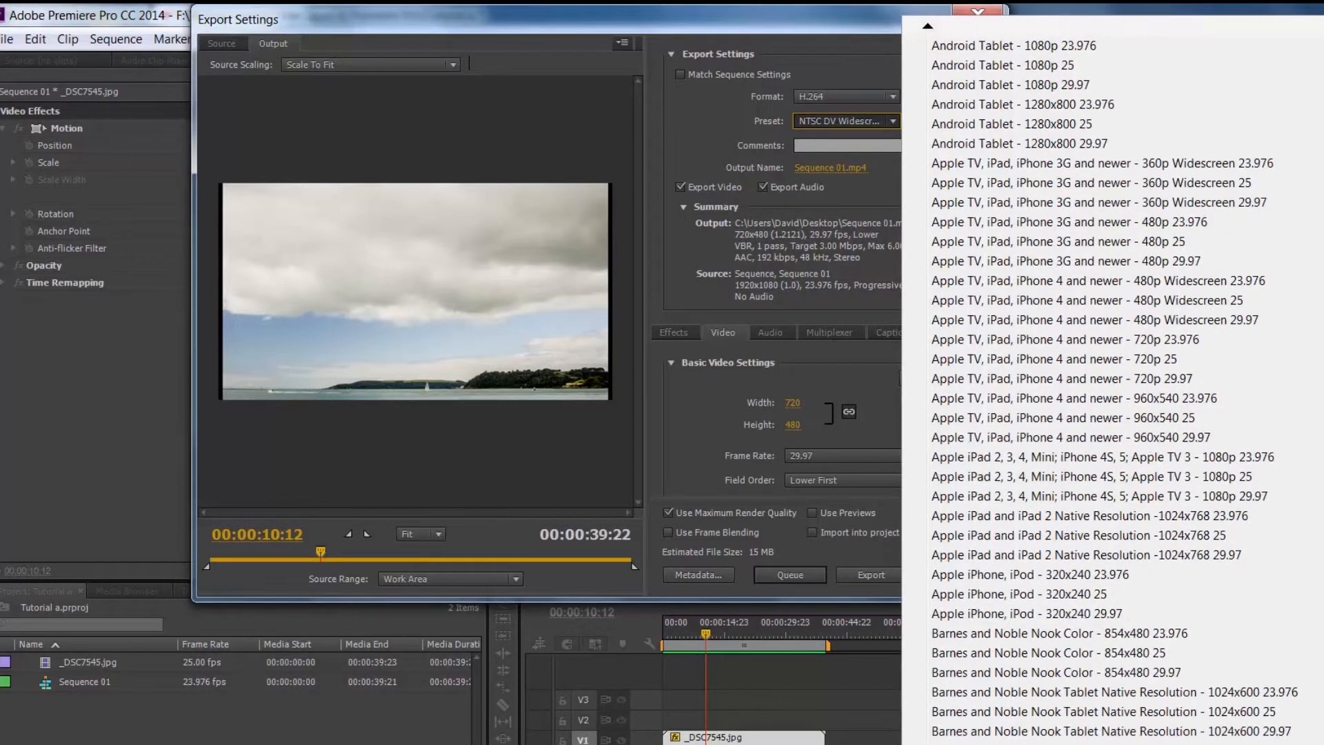
scroll(966, 724, "down", 2)
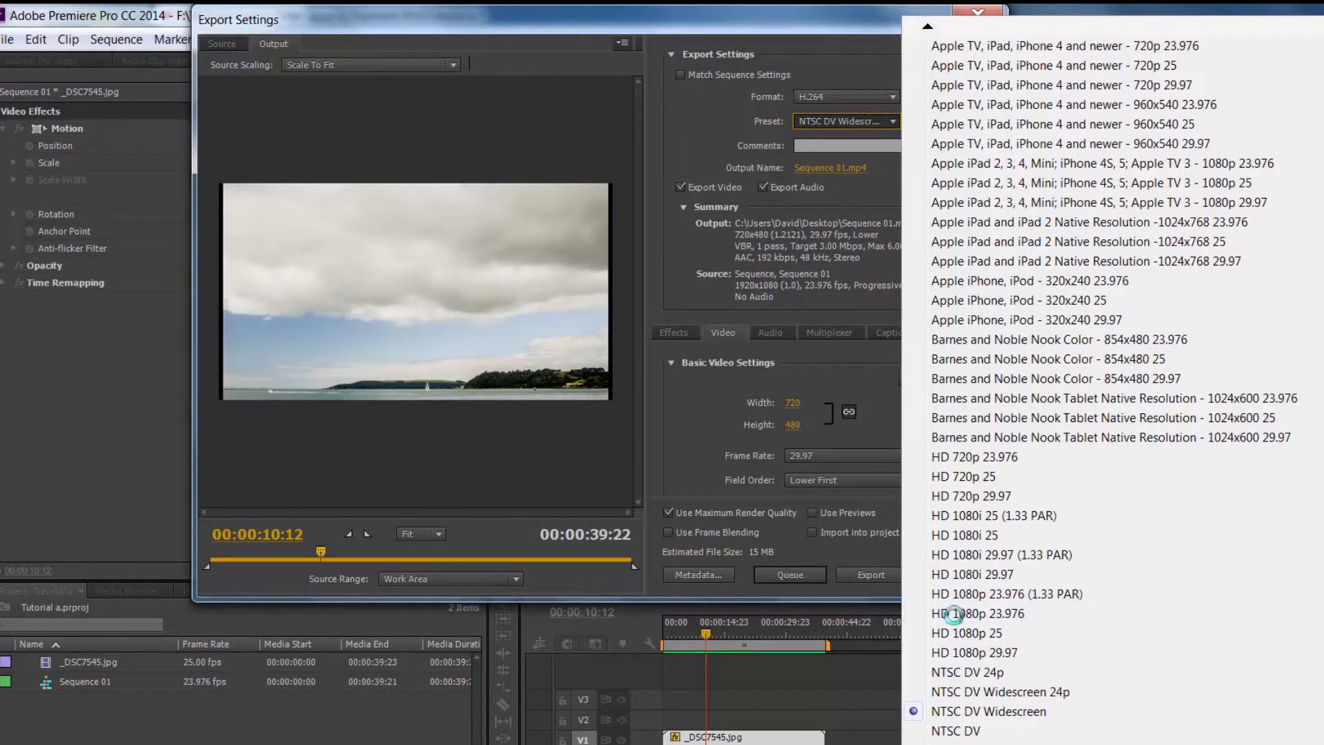
left_click(957, 614)
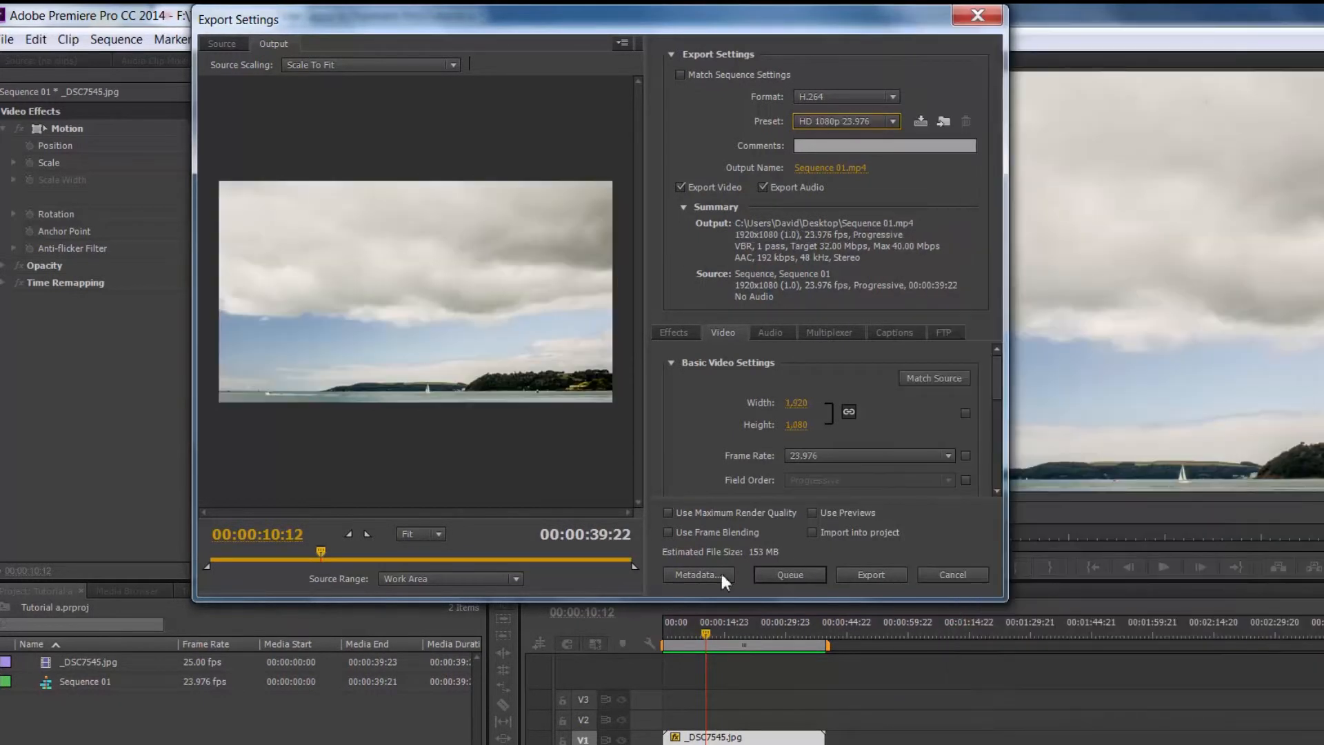
- Queue the entire sequence for export in Adobe Media Encoder and start encoding it
left_click(516, 580)
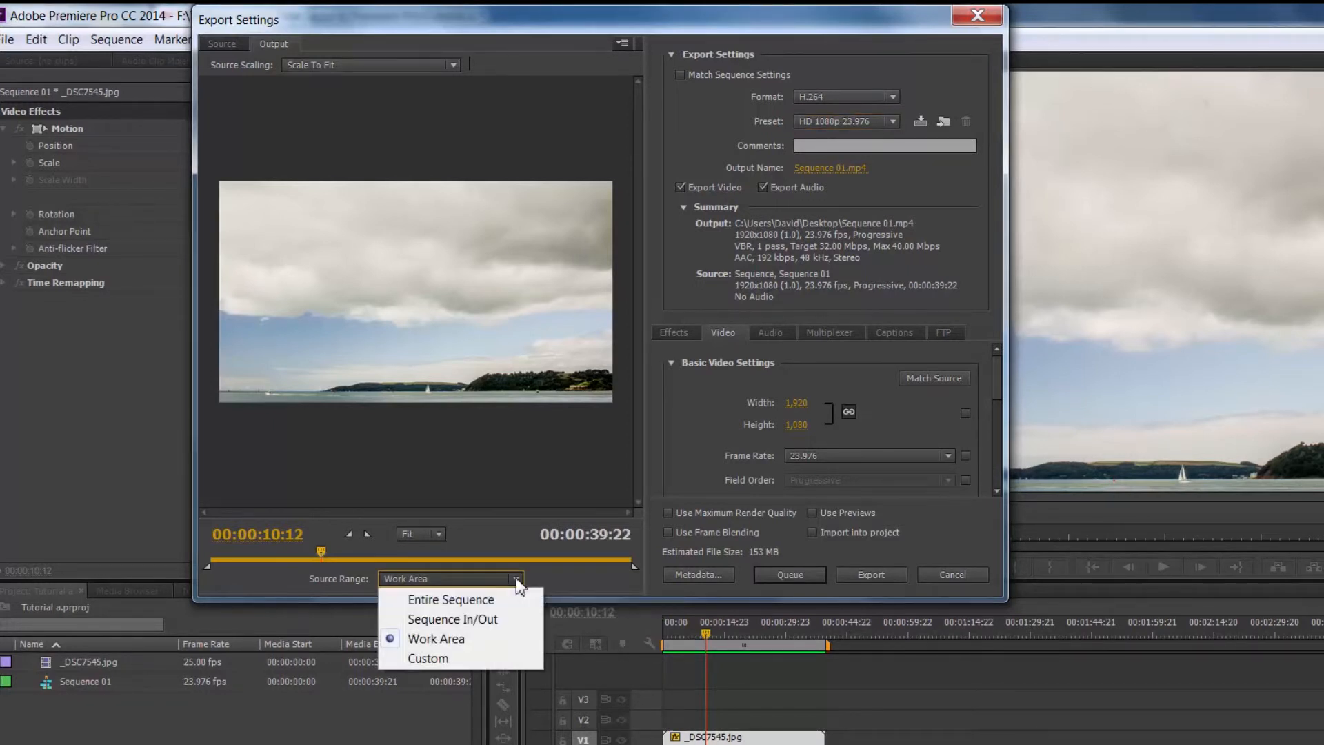
left_click(492, 606)
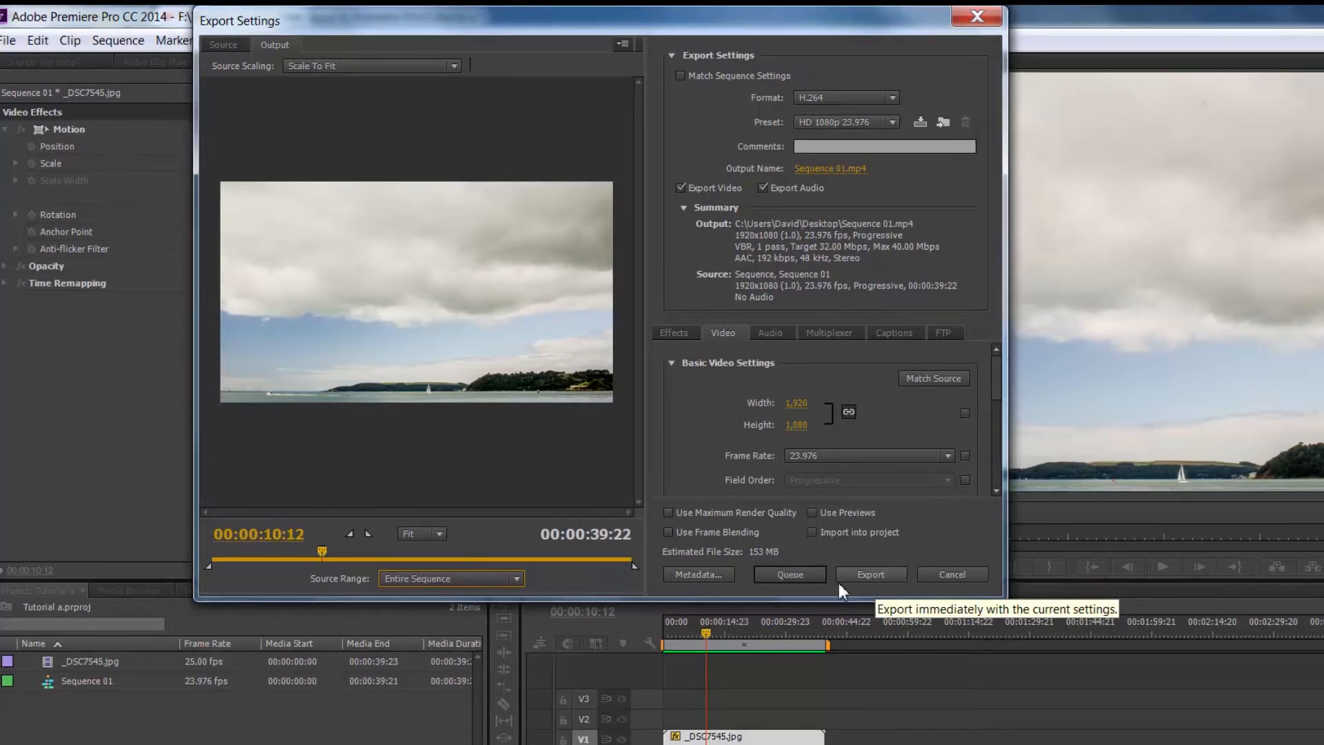
left_click(801, 579)
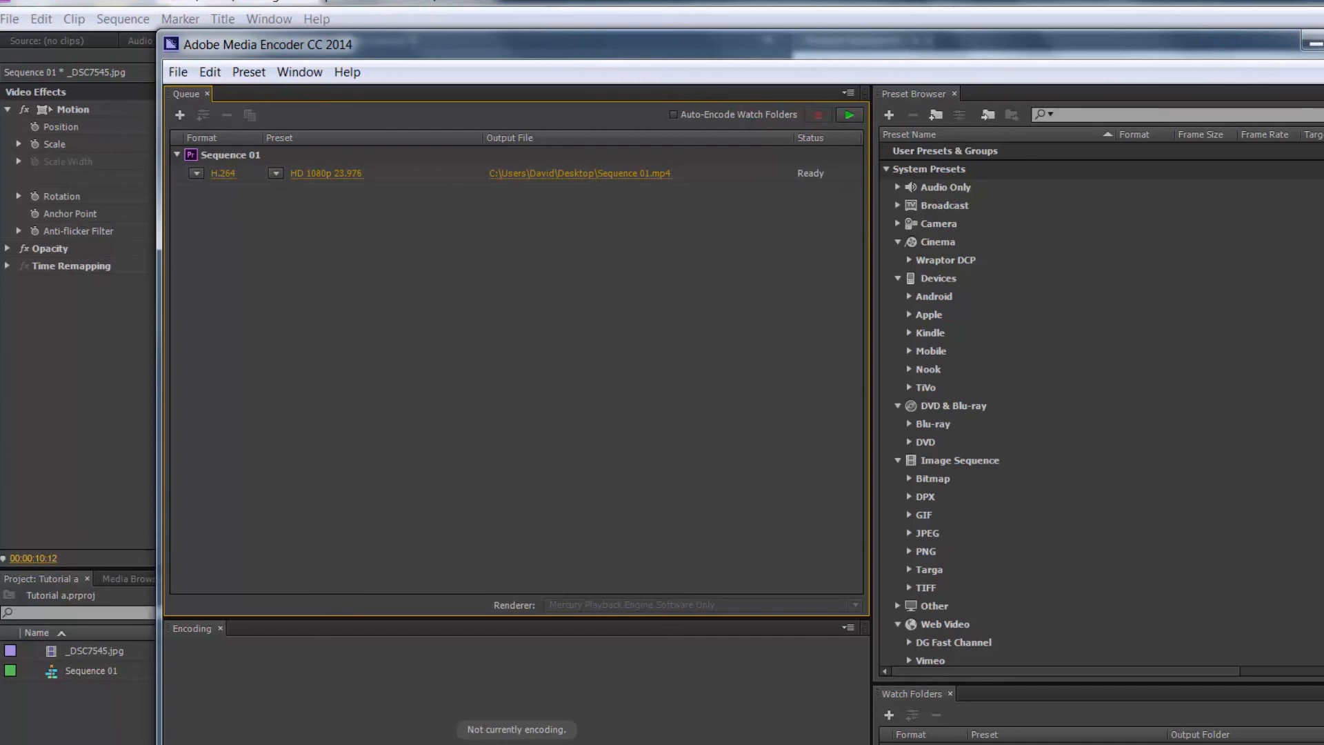
left_click(848, 114)
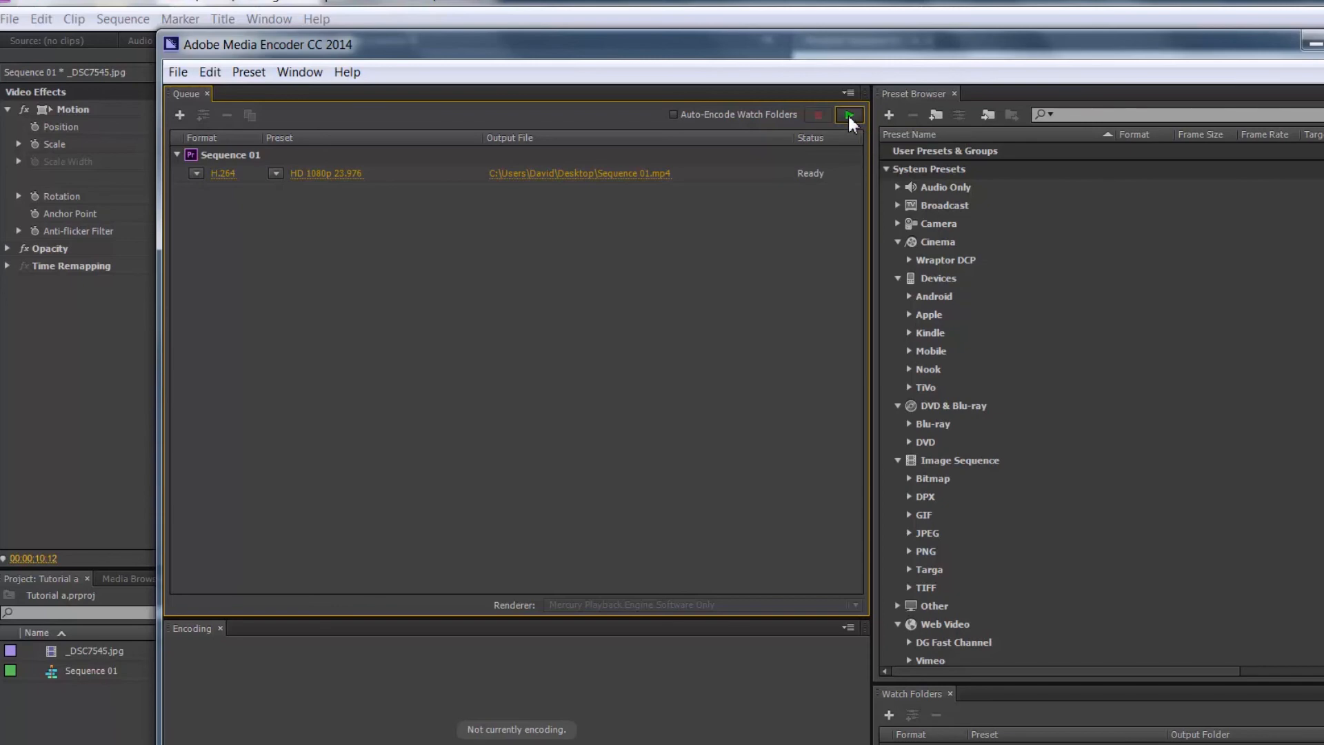